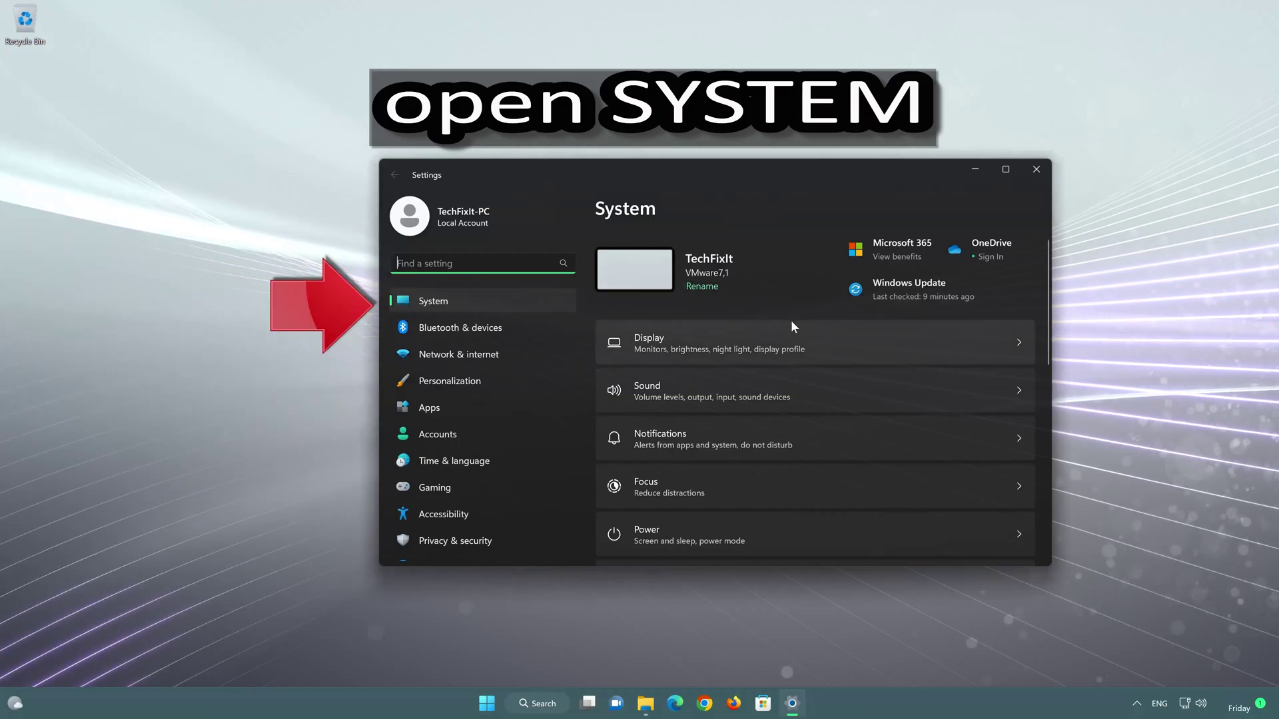
Step: Run the Windows Update troubleshooter from the other system troubleshooters, answer Yes to the problem being fixed, and close it
{"action": "left_click", "coordinate": [482, 298]}
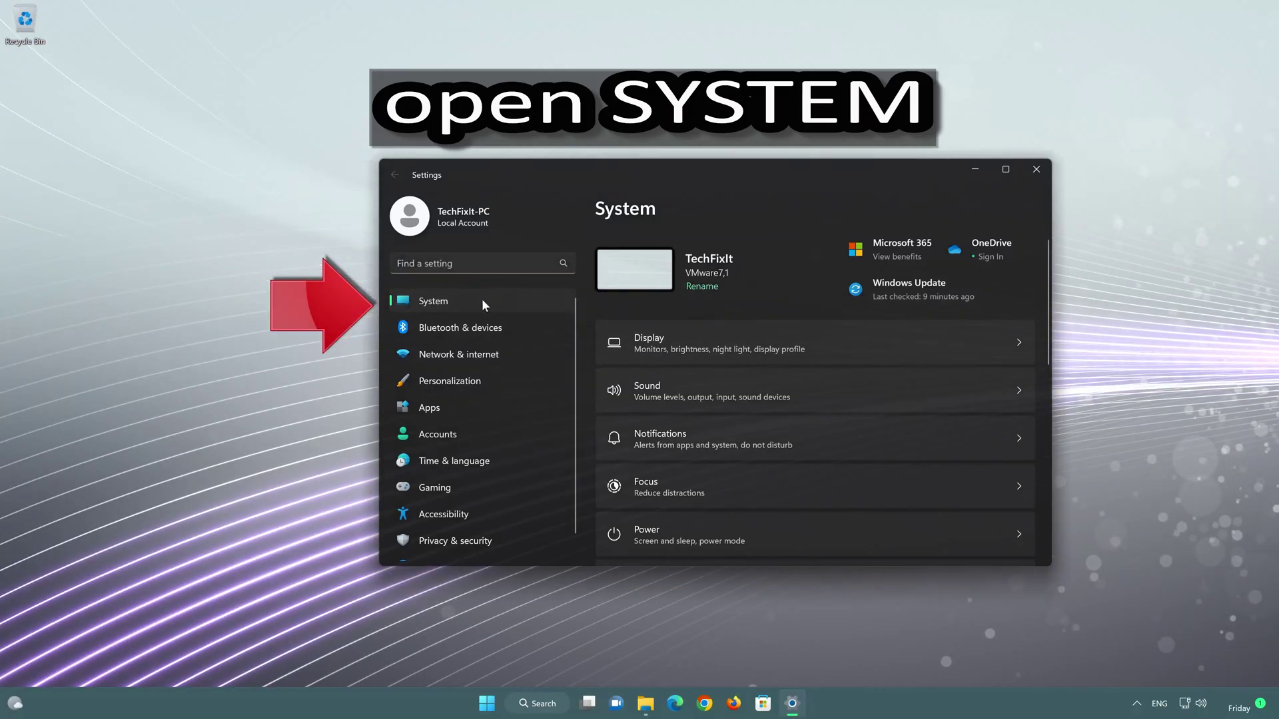
{"action": "scroll", "coordinate": [782, 390], "scroll_direction": "down", "scroll_amount": 3}
{"action": "scroll", "coordinate": [782, 390], "scroll_direction": "down", "scroll_amount": 3}
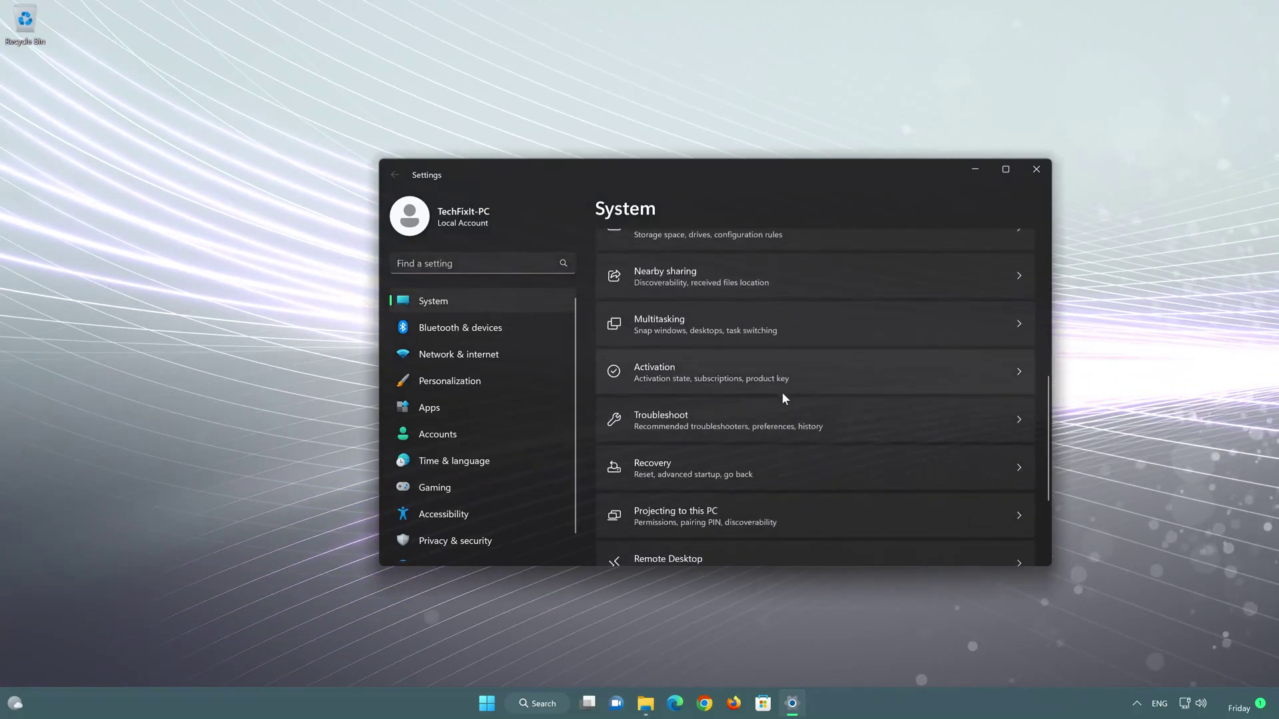
{"action": "left_click", "coordinate": [713, 426]}
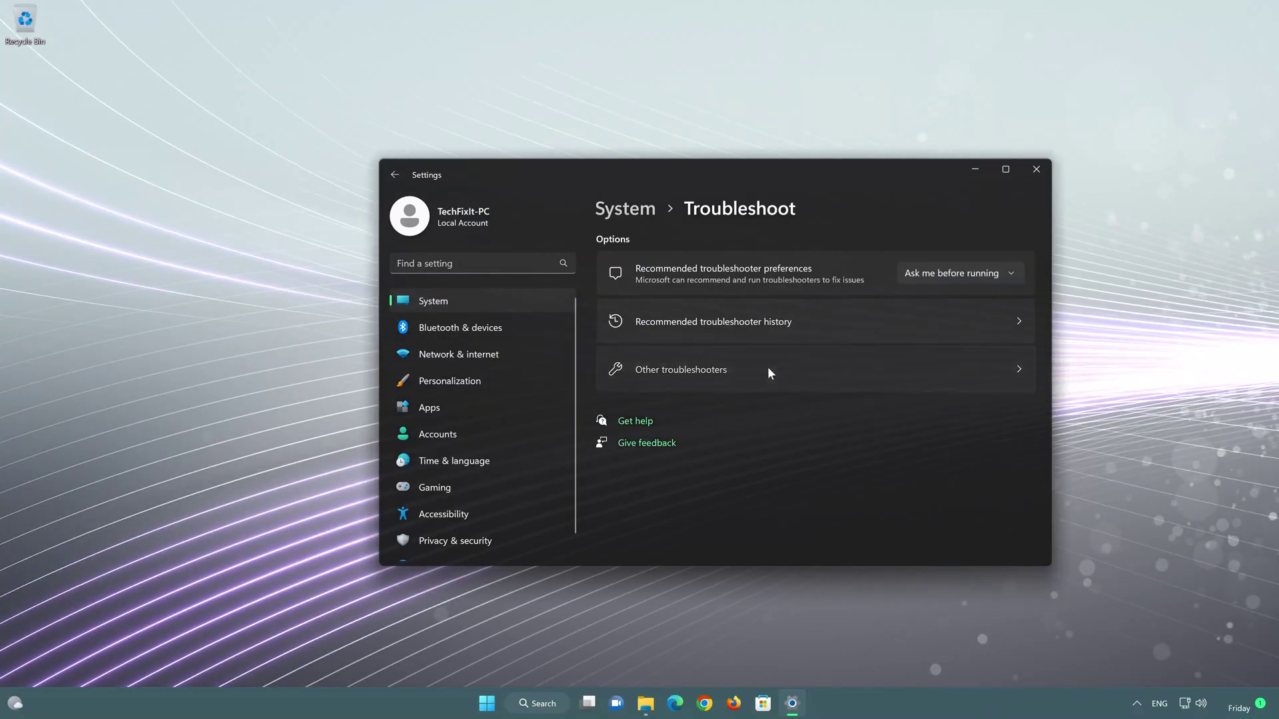
{"action": "left_click", "coordinate": [768, 372]}
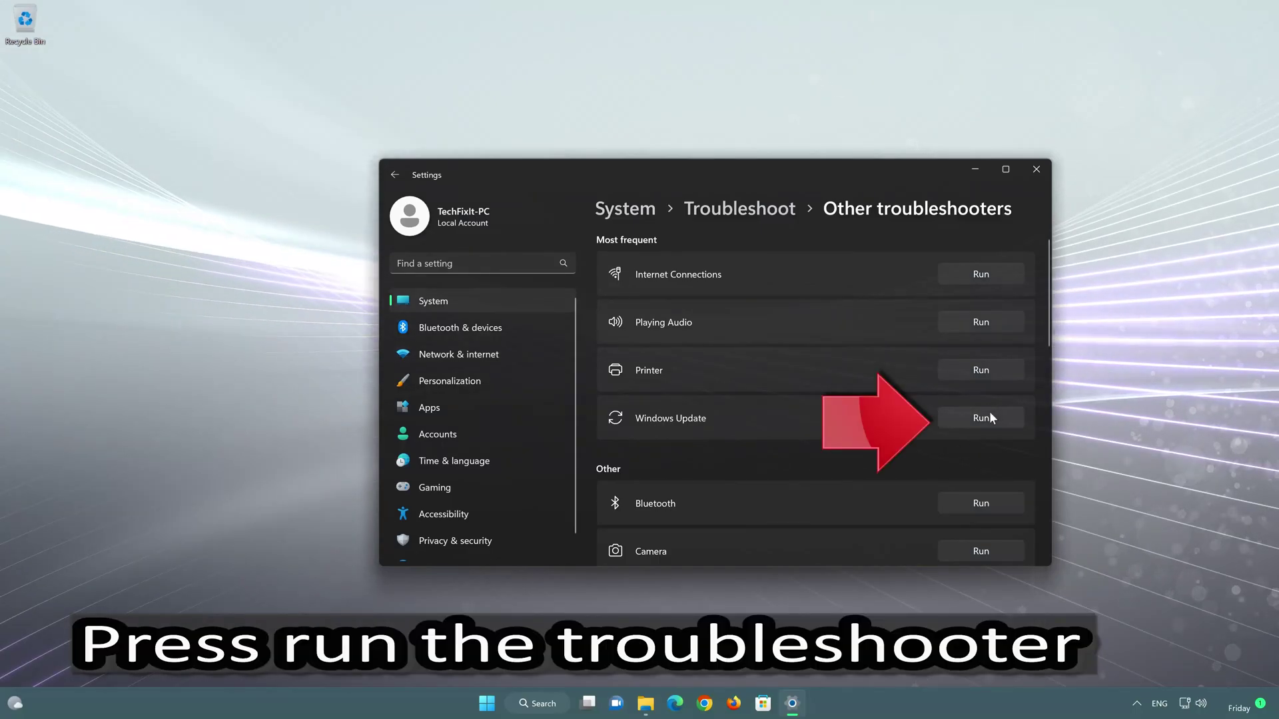
{"action": "left_click", "coordinate": [981, 417]}
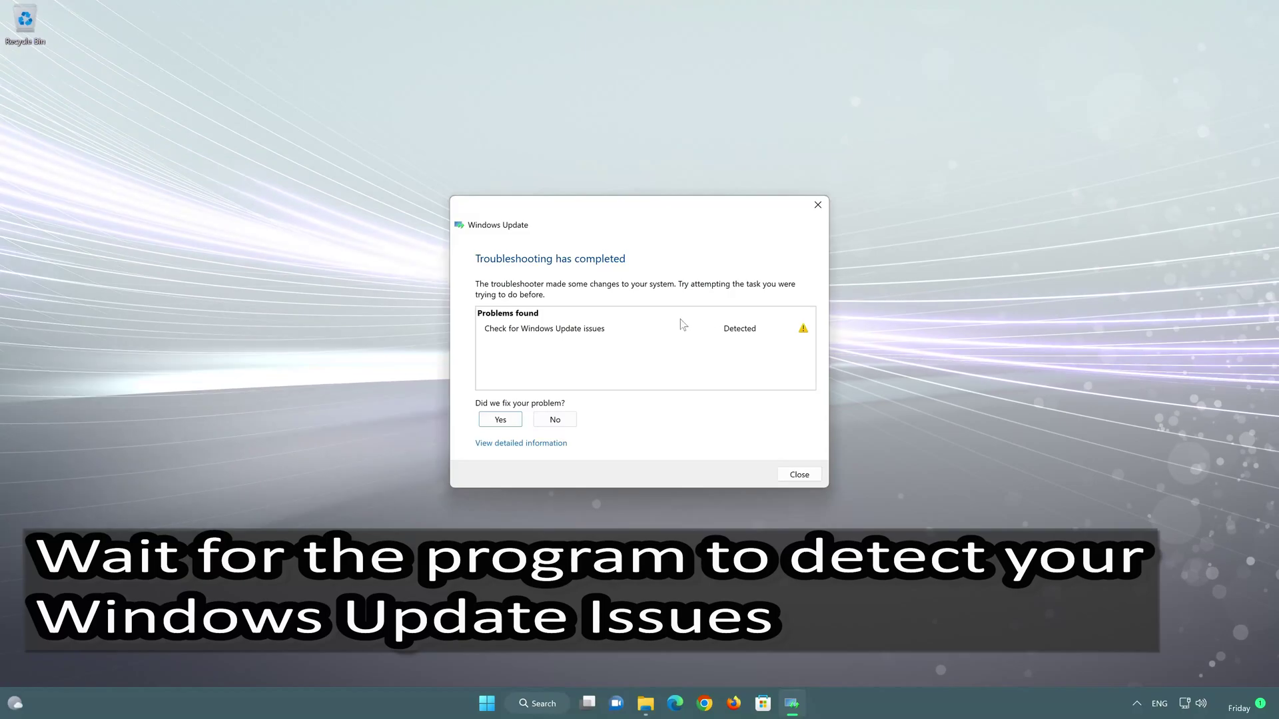
{"action": "left_click", "coordinate": [505, 421]}
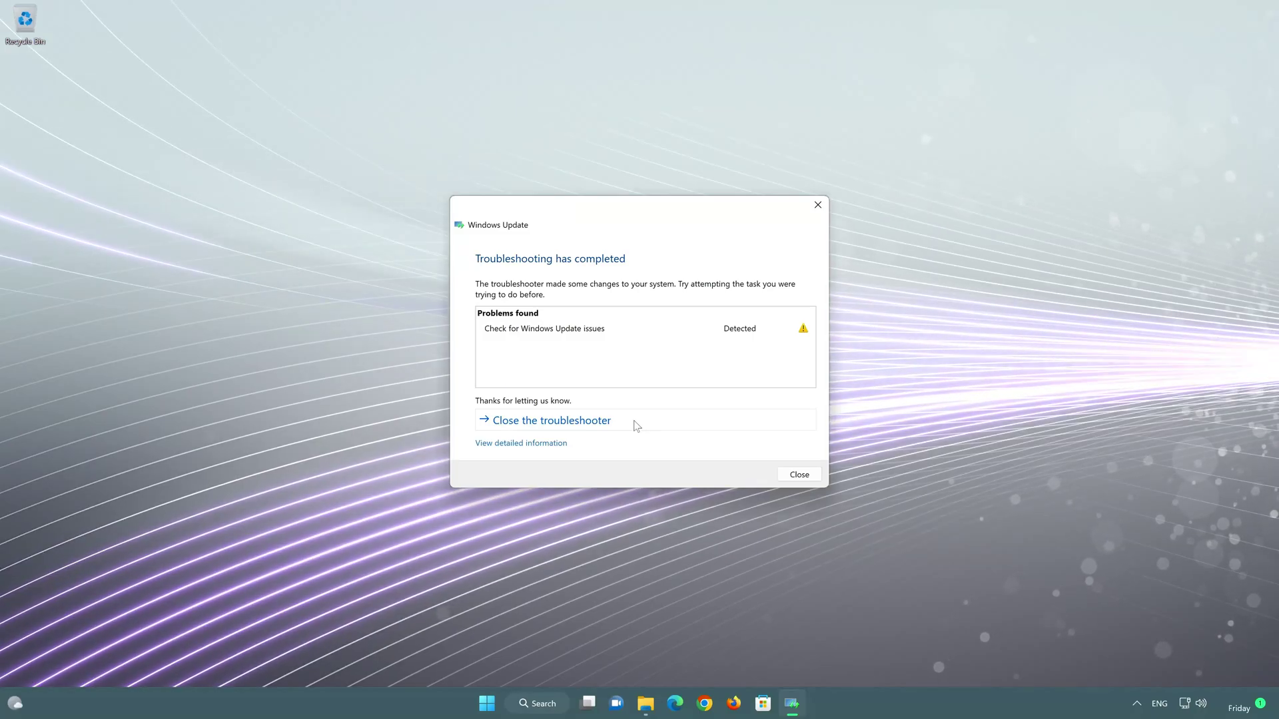
{"action": "left_click", "coordinate": [637, 425]}
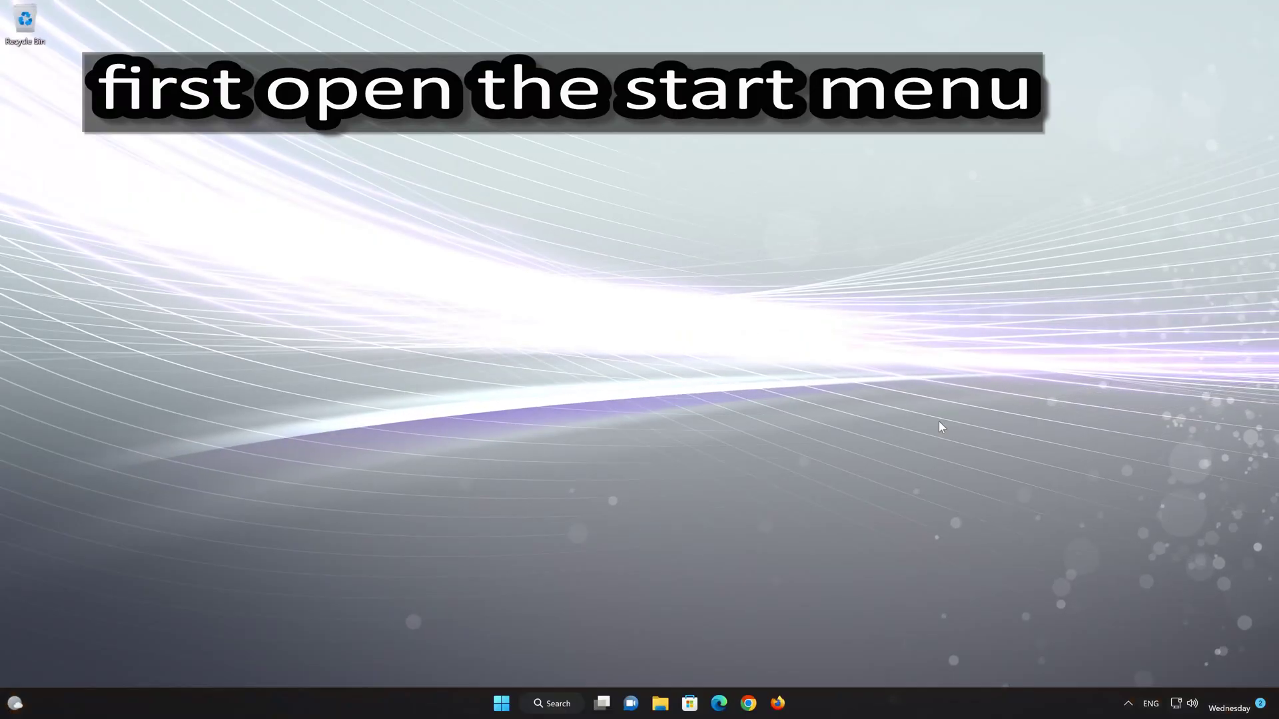
Step: Open the advanced options of Windows Update in the Settings app
{"action": "left_click", "coordinate": [502, 702]}
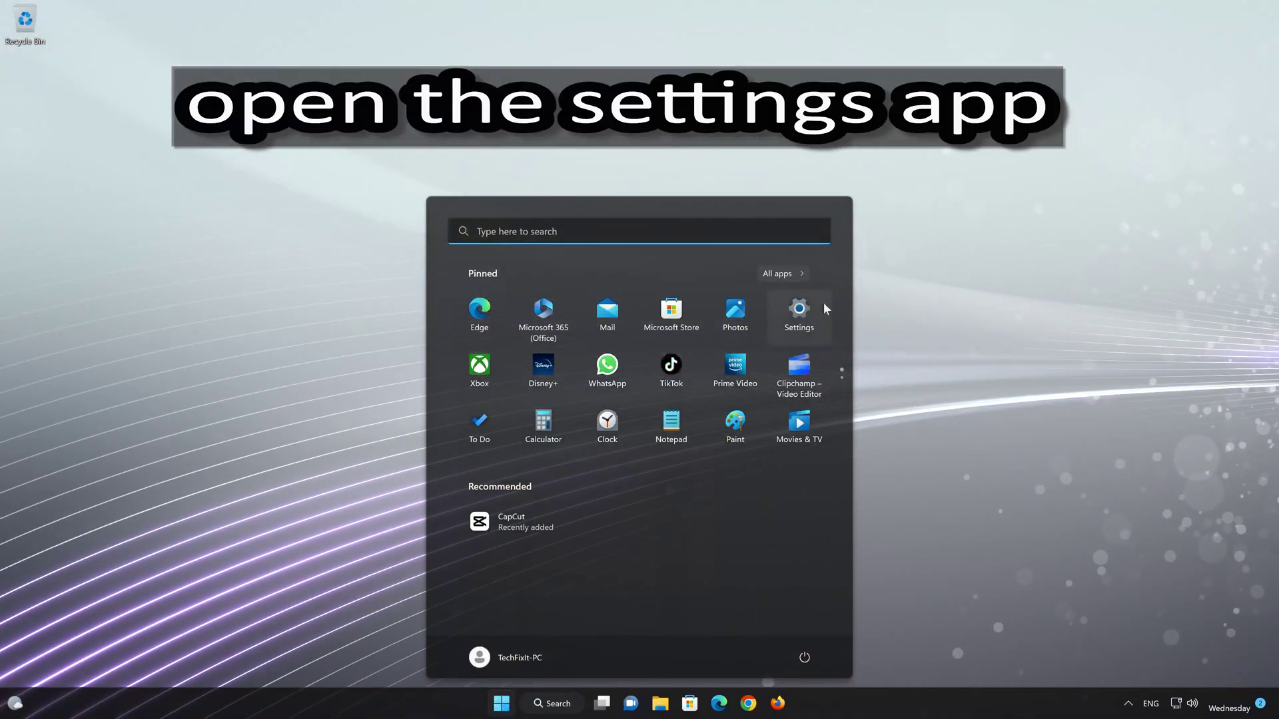
{"action": "left_click", "coordinate": [800, 313]}
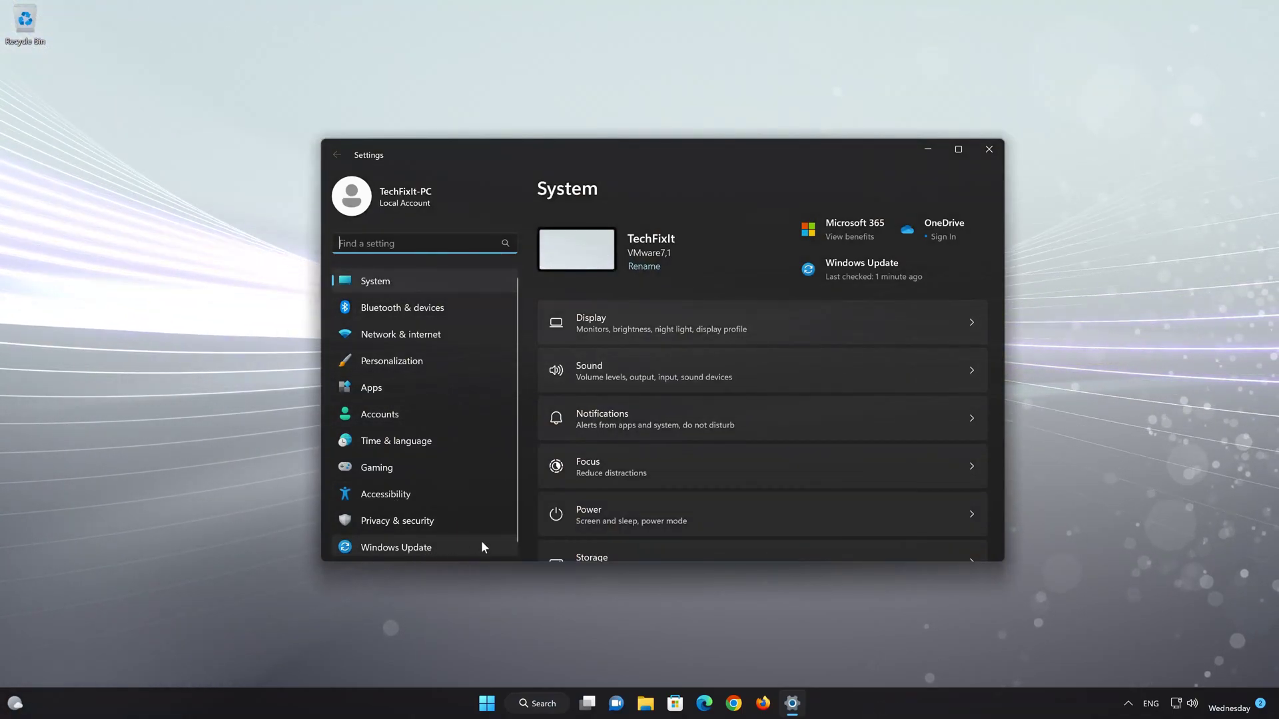
{"action": "left_click", "coordinate": [427, 549]}
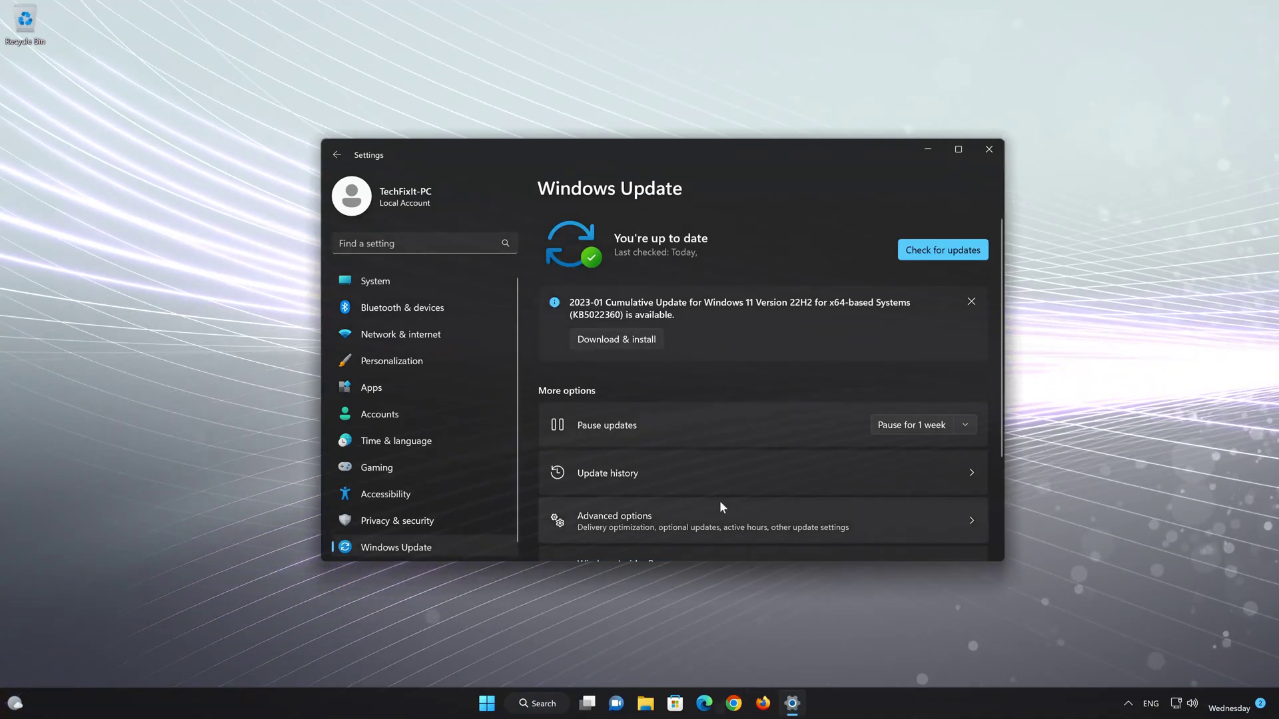
{"action": "scroll", "coordinate": [720, 501], "scroll_direction": "down", "scroll_amount": 3}
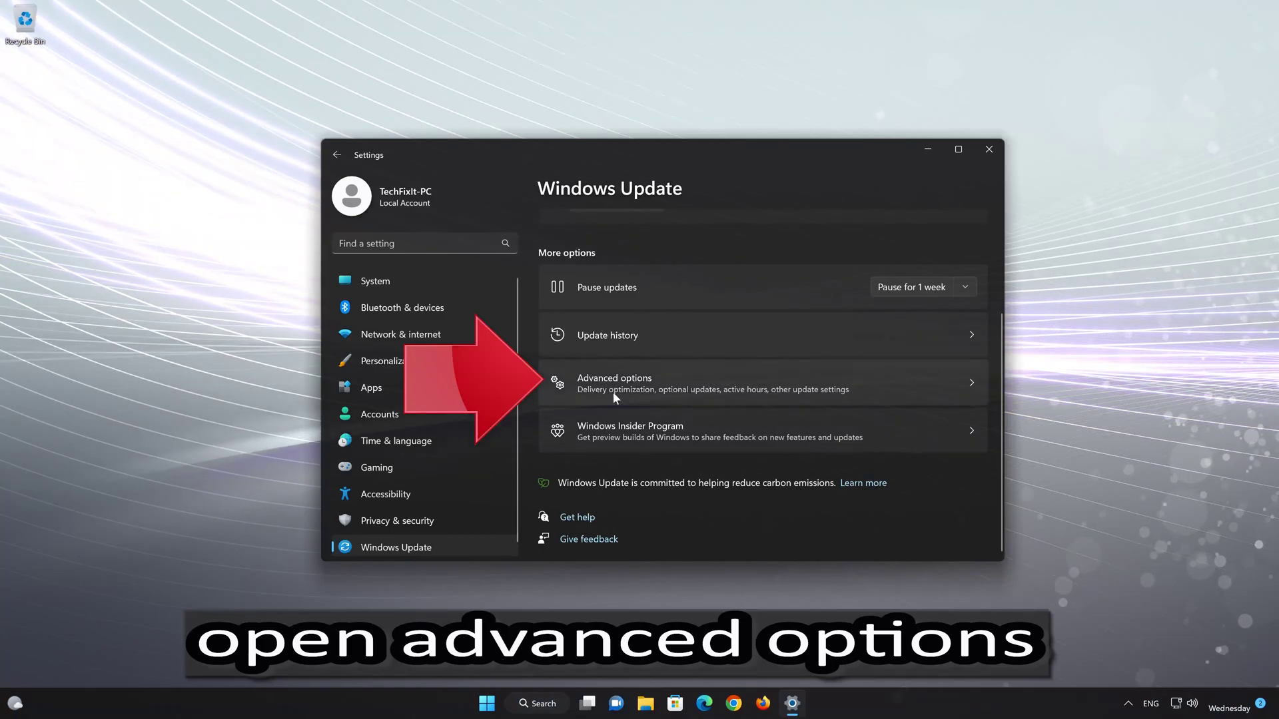
{"action": "left_click", "coordinate": [649, 384]}
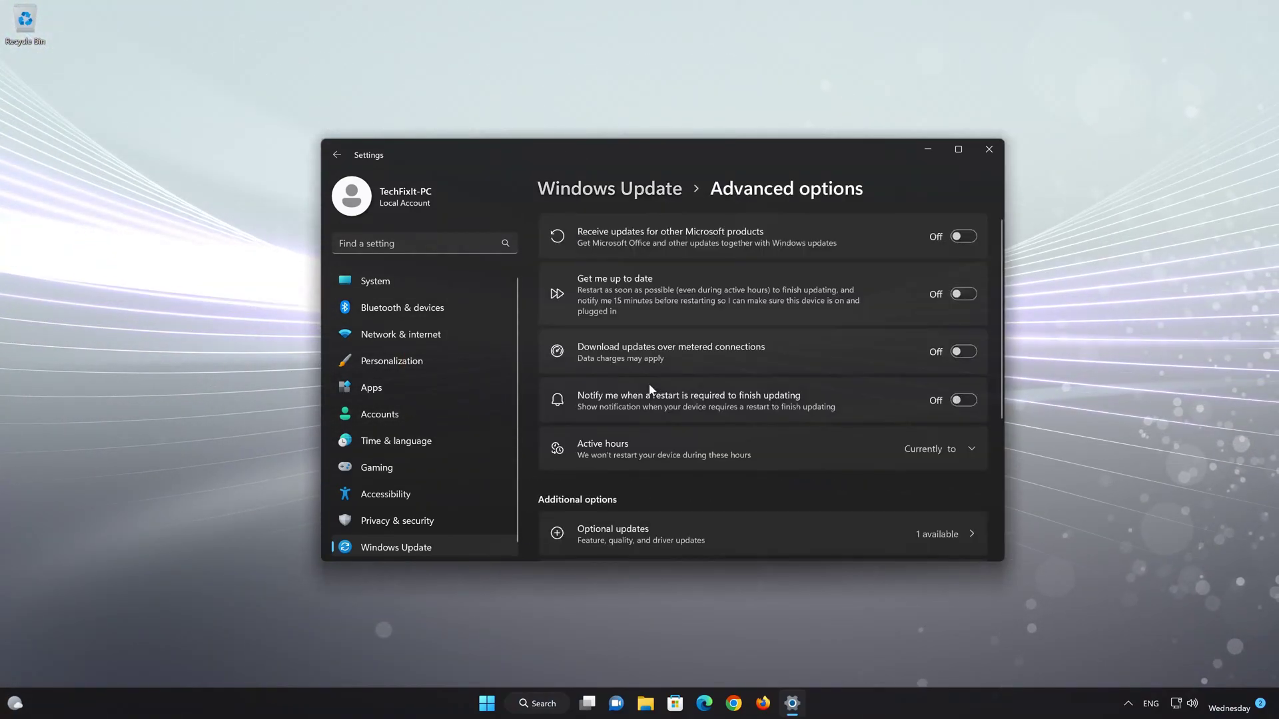
Step: Open the Recovery options and restart the PC into Advanced startup, confirming the restart
{"action": "scroll", "coordinate": [651, 389], "scroll_direction": "down", "scroll_amount": 2}
{"action": "scroll", "coordinate": [650, 390], "scroll_direction": "down", "scroll_amount": 2}
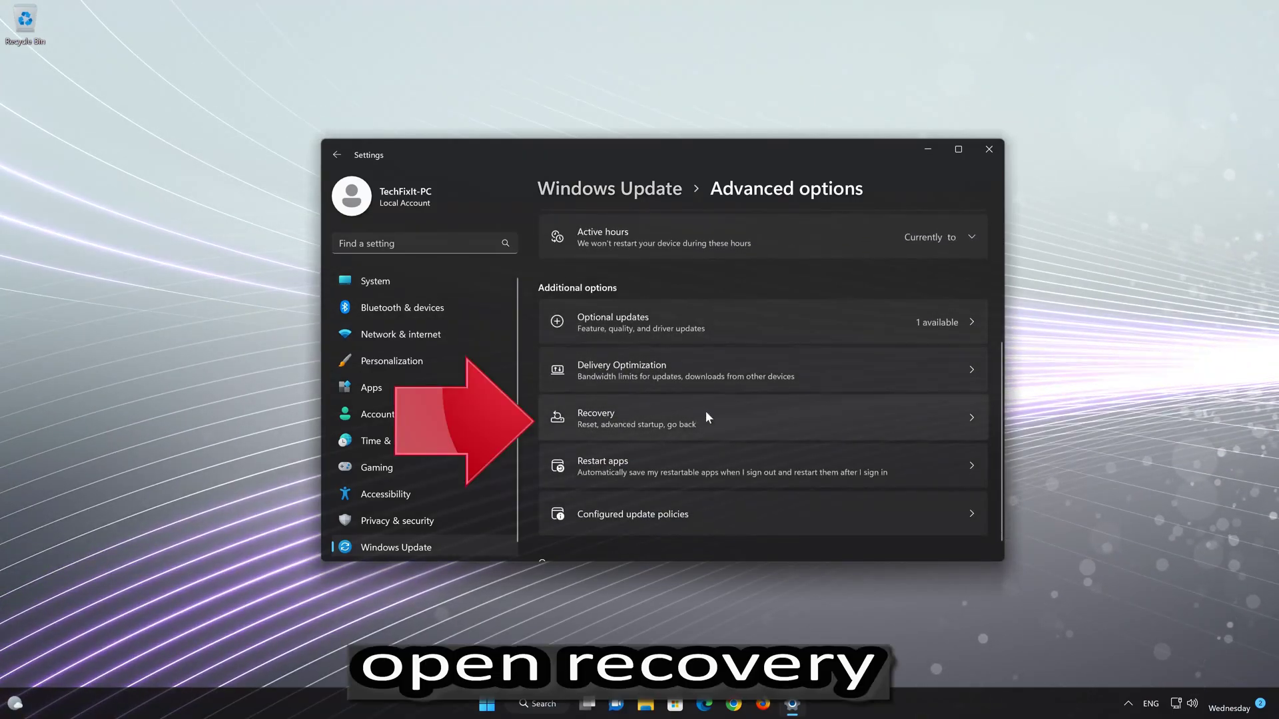
{"action": "left_click", "coordinate": [650, 413]}
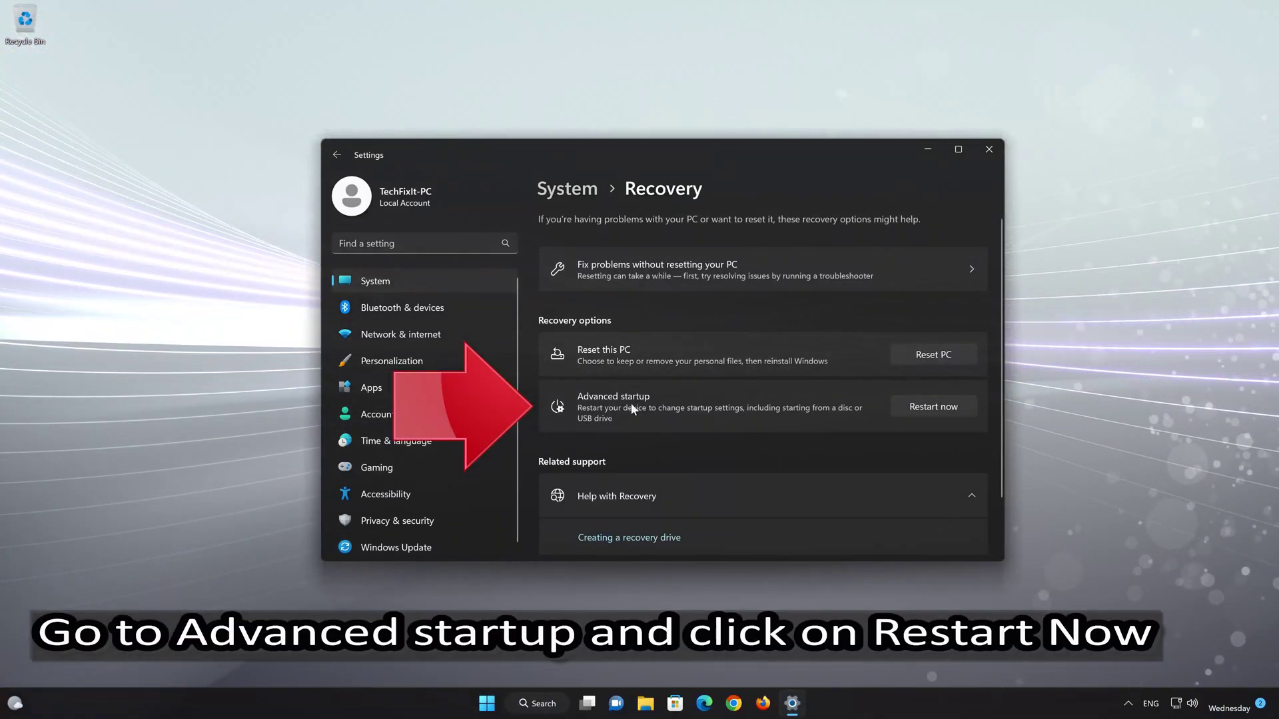
{"action": "left_click", "coordinate": [934, 406]}
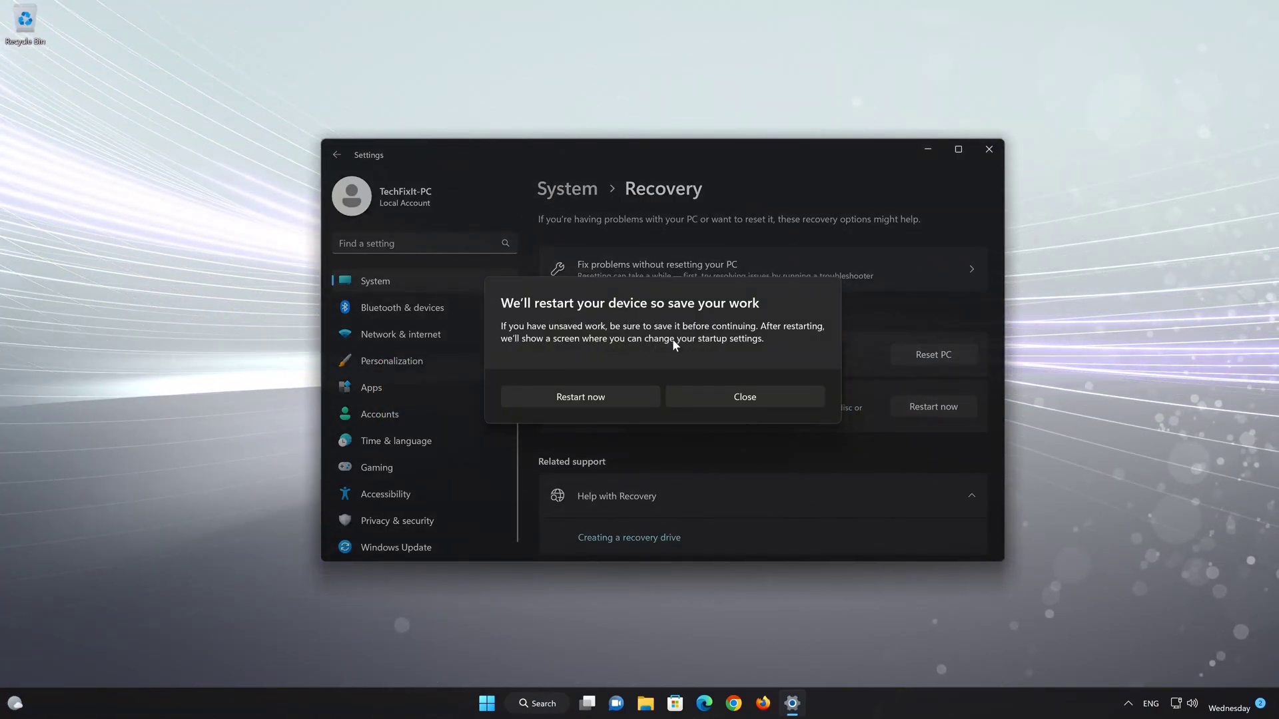
{"action": "left_click", "coordinate": [610, 394]}
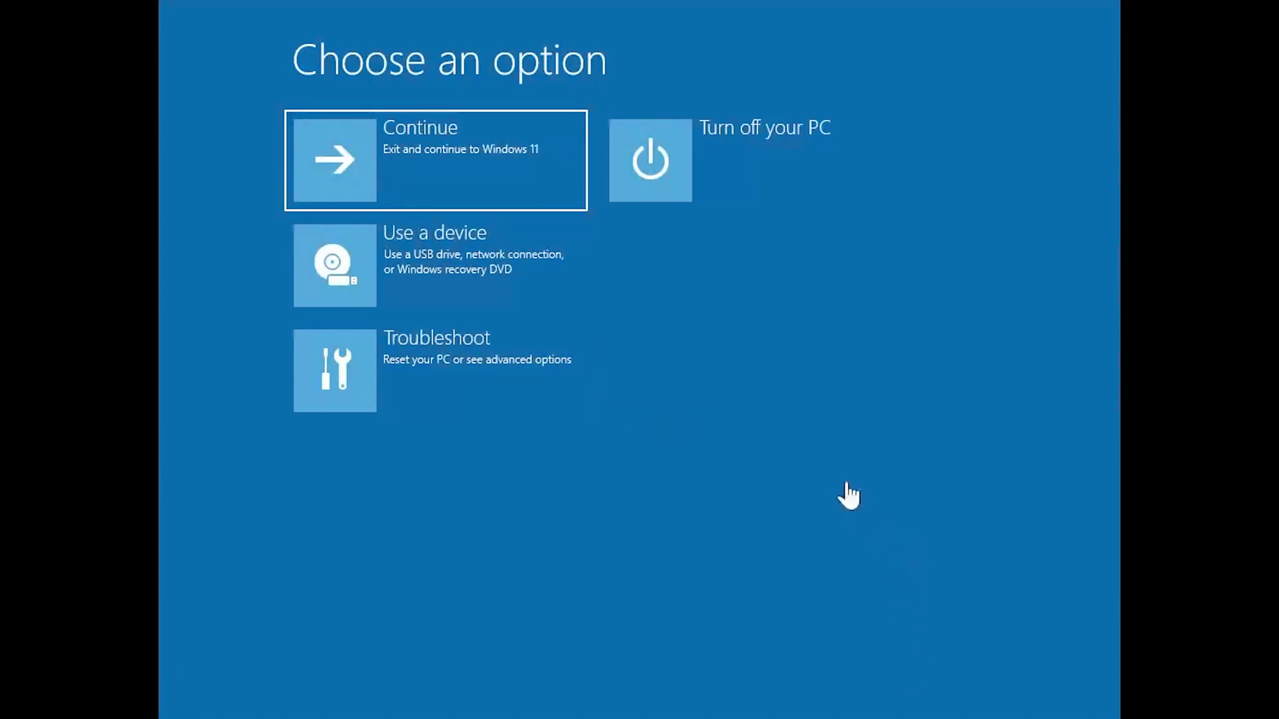
Step: Restart through the advanced troubleshooting Startup Settings and choose option 4, Enable Safe Mode
{"action": "left_click", "coordinate": [357, 395]}
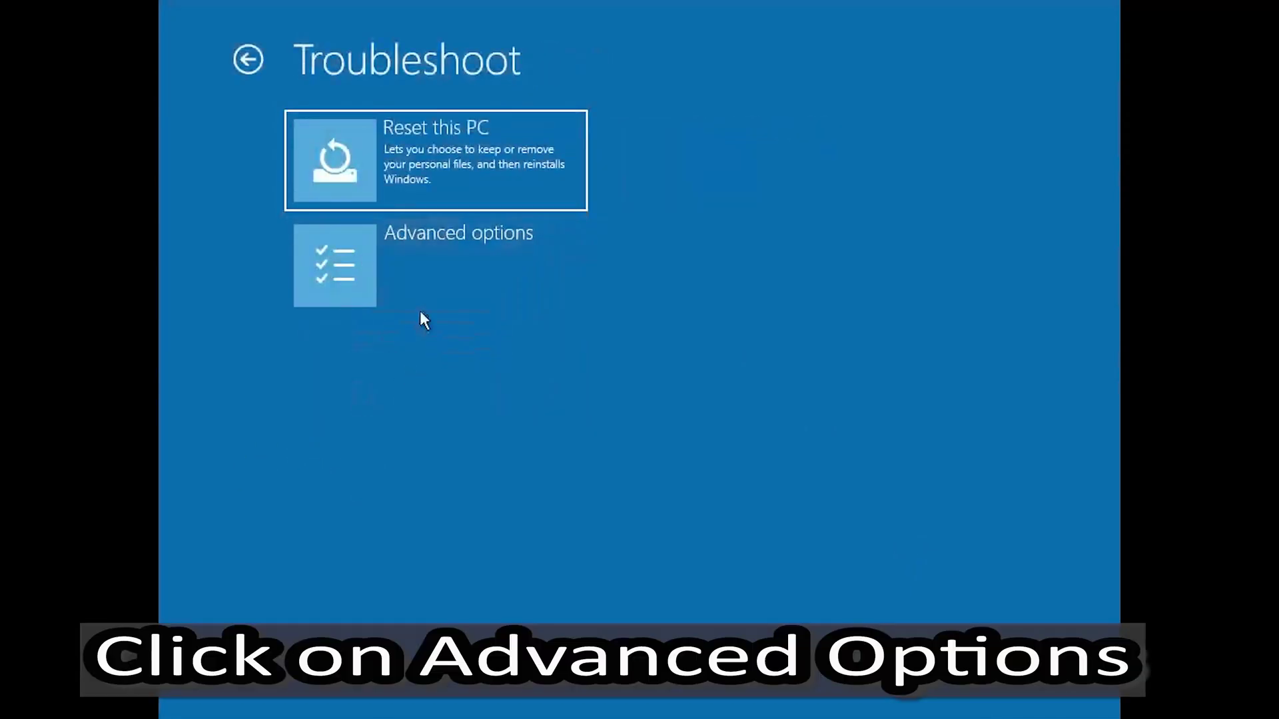
{"action": "left_click", "coordinate": [466, 270]}
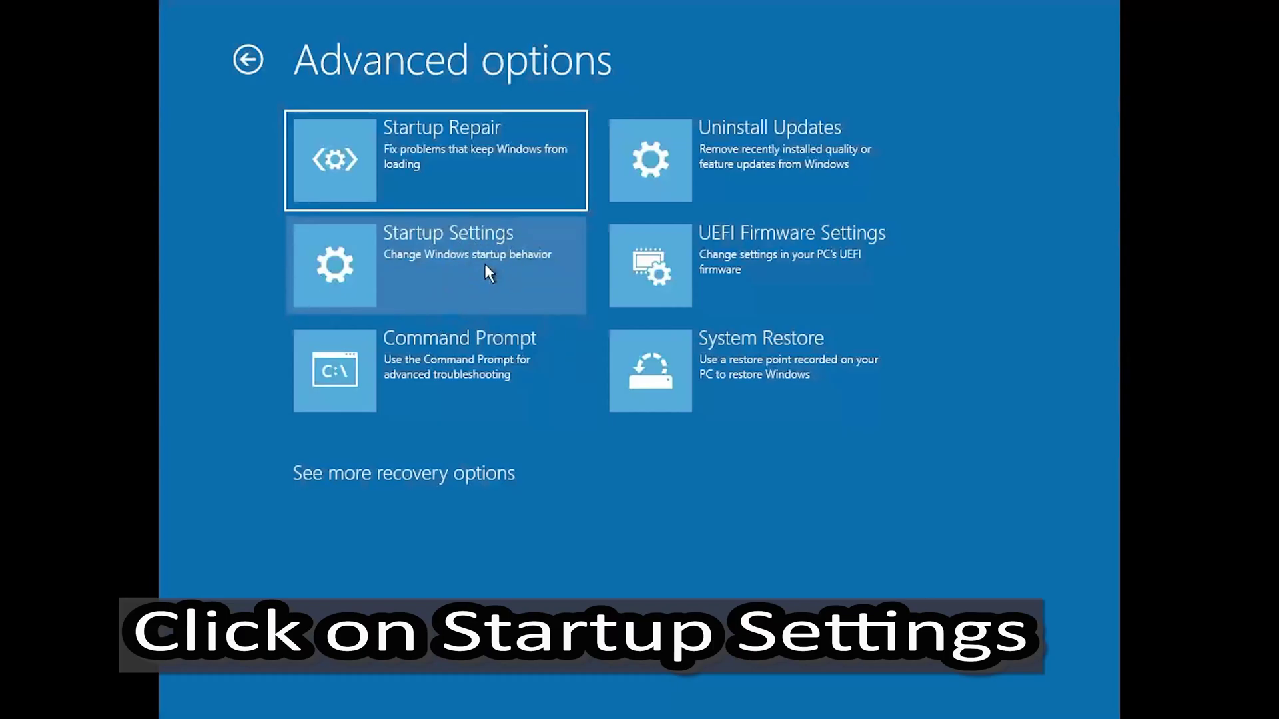
{"action": "left_click", "coordinate": [486, 265]}
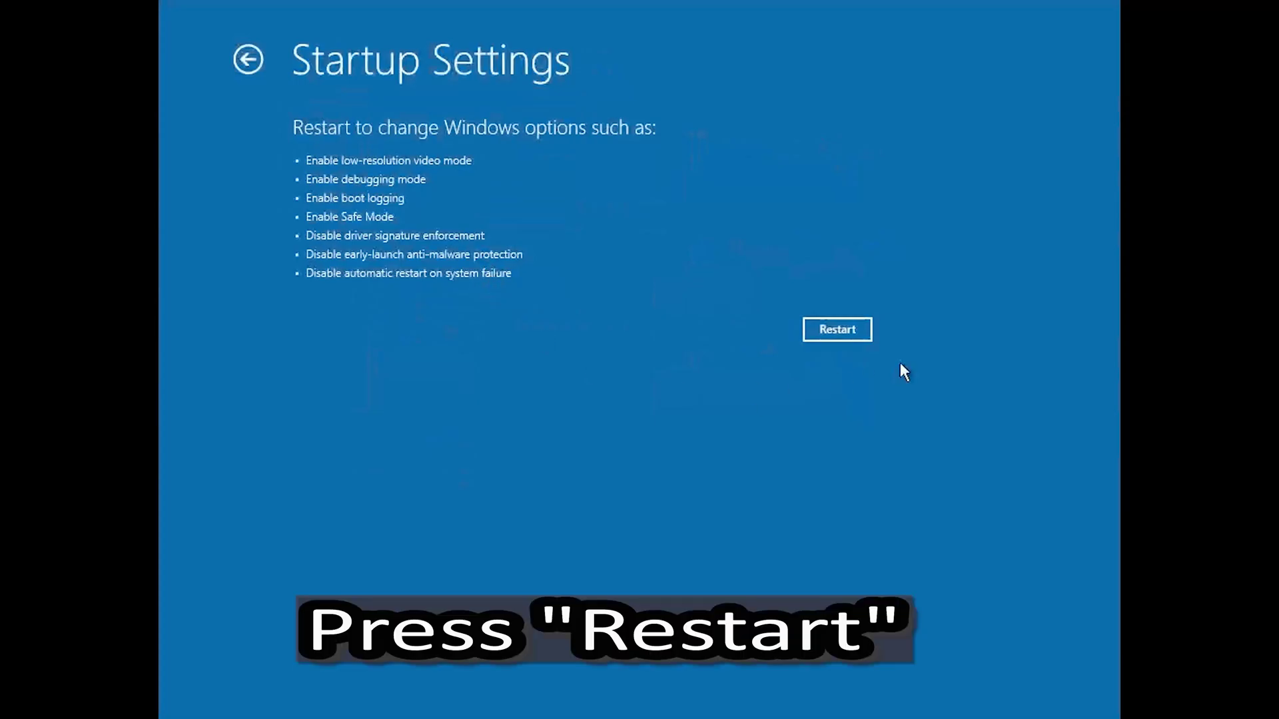
{"action": "left_click", "coordinate": [853, 333]}
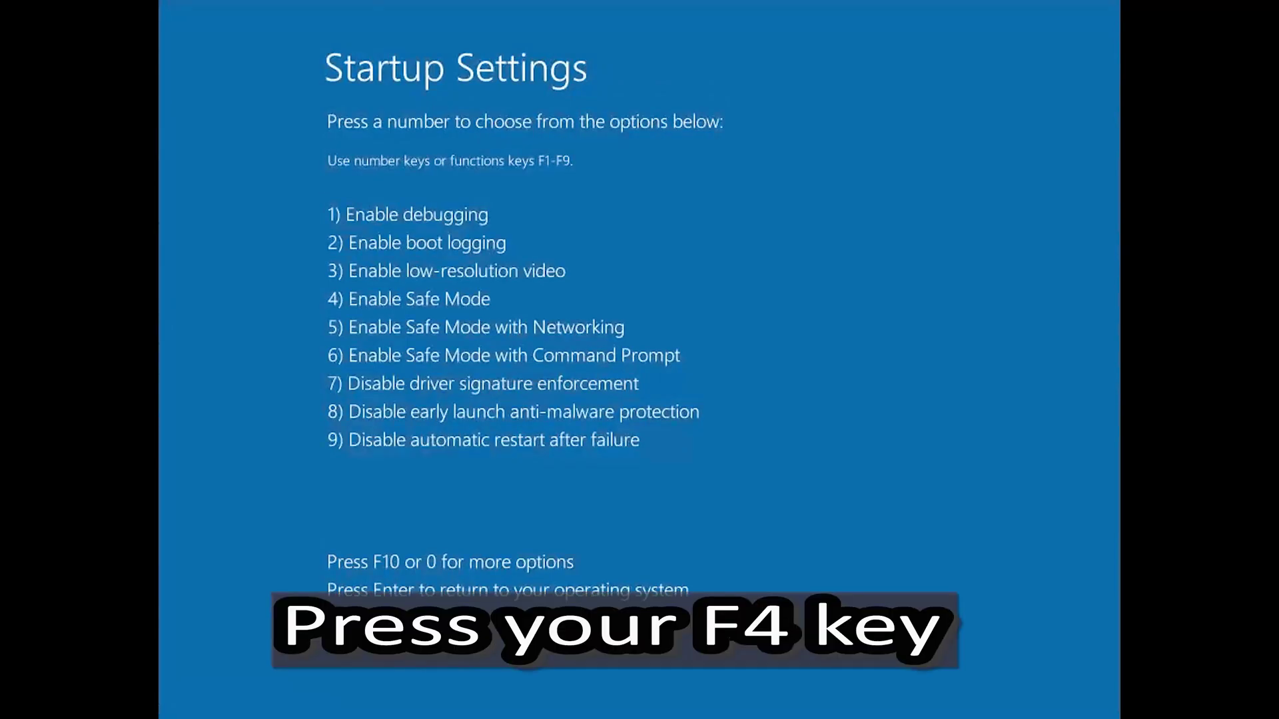
{"action": "key", "text": "F4"}
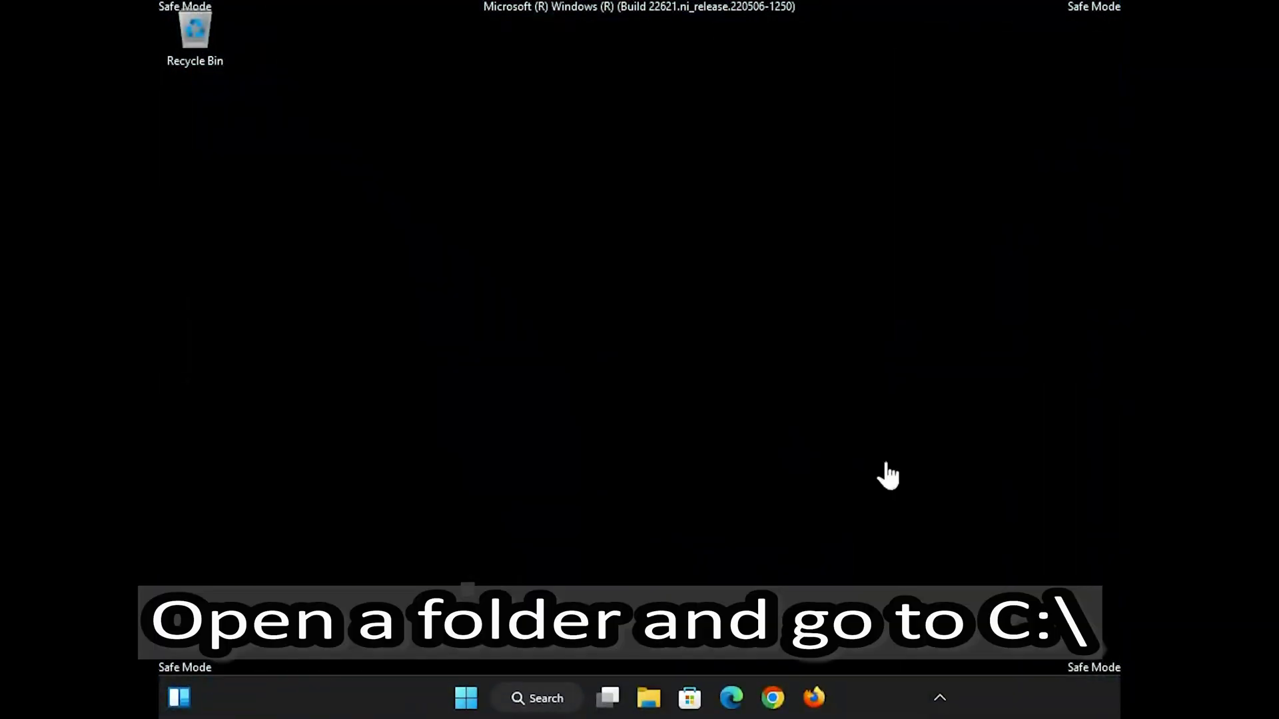
Step: Open the Windows folder on Local Disk (C:) in File Explorer
{"action": "left_click", "coordinate": [655, 698]}
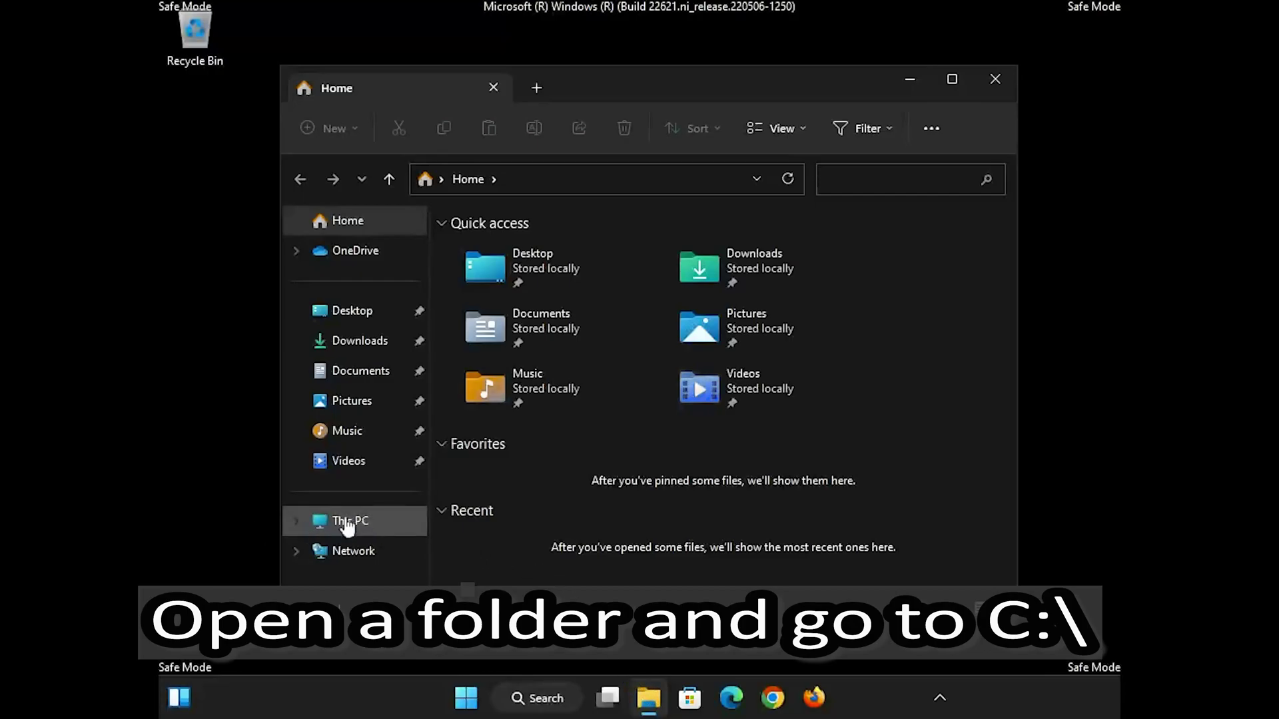
{"action": "left_click", "coordinate": [292, 523]}
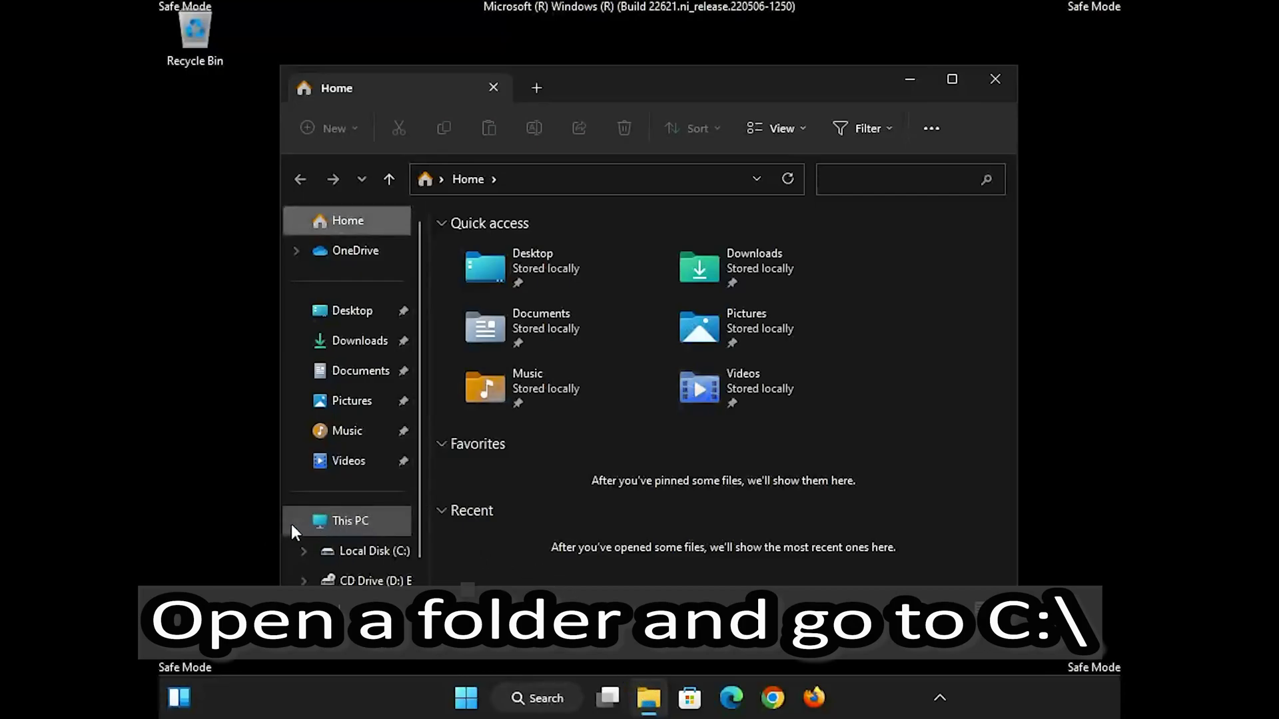
{"action": "left_click", "coordinate": [381, 553]}
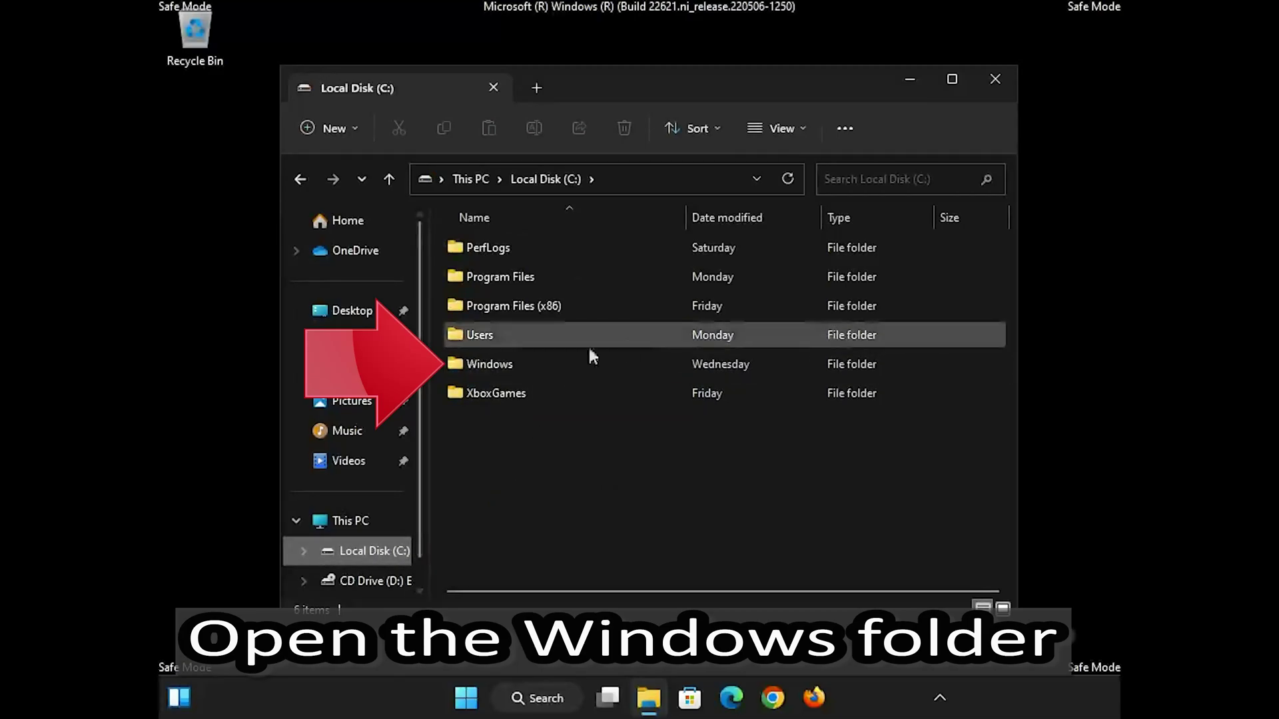
{"action": "double_click", "coordinate": [526, 366]}
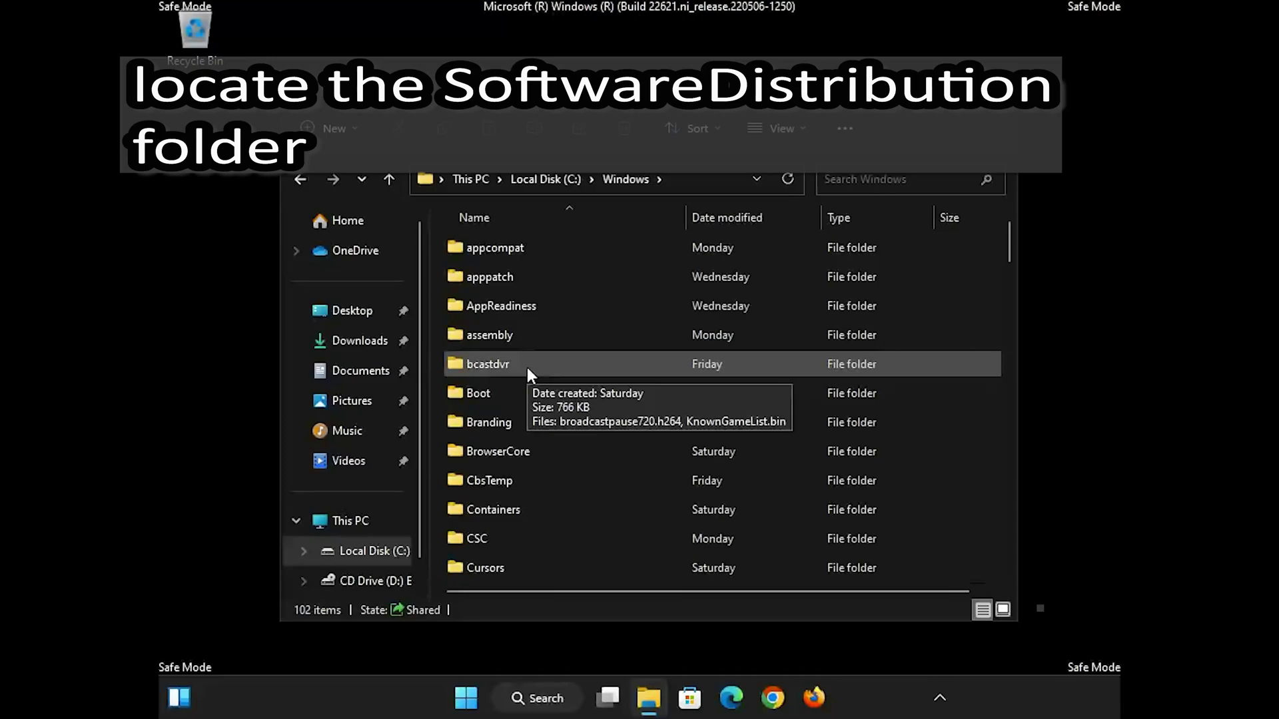
Step: Delete the SoftwareDistribution folder from C:\Windows
{"action": "scroll", "coordinate": [528, 370], "scroll_direction": "down", "scroll_amount": 5}
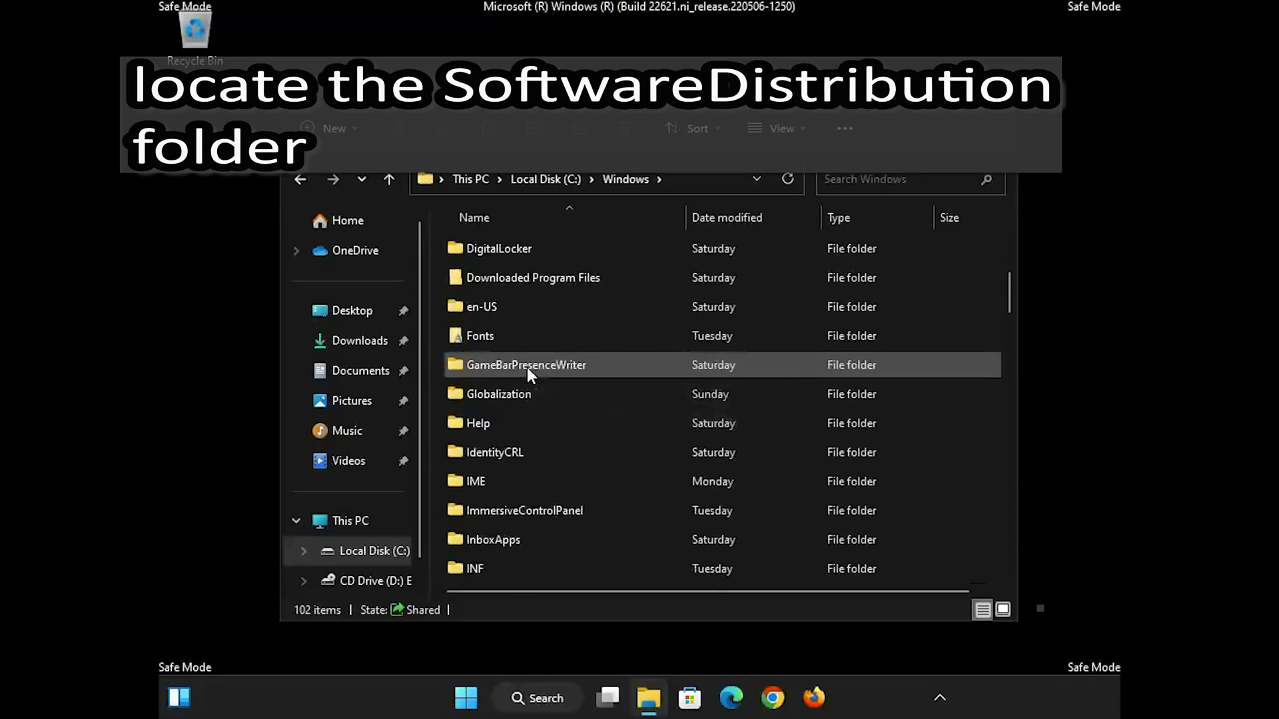
{"action": "scroll", "coordinate": [528, 370], "scroll_direction": "down", "scroll_amount": 3}
{"action": "scroll", "coordinate": [527, 367], "scroll_direction": "down", "scroll_amount": 8}
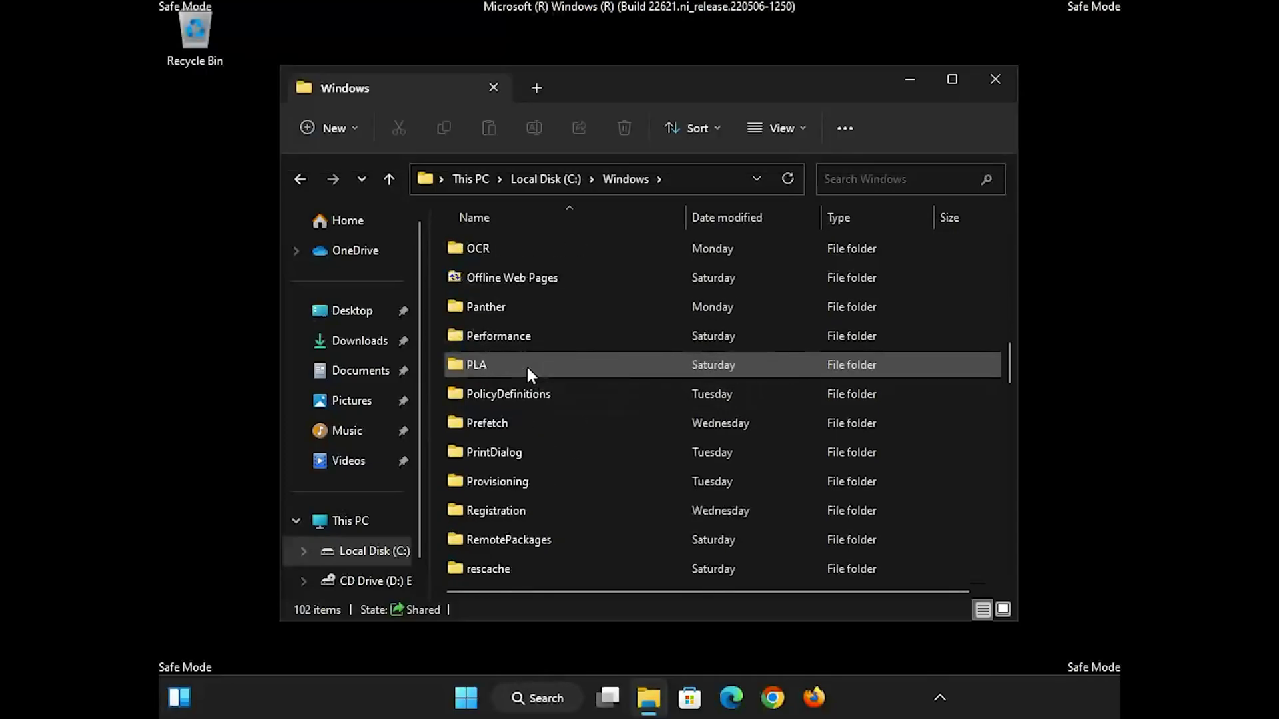
{"action": "scroll", "coordinate": [526, 367], "scroll_direction": "down", "scroll_amount": 1}
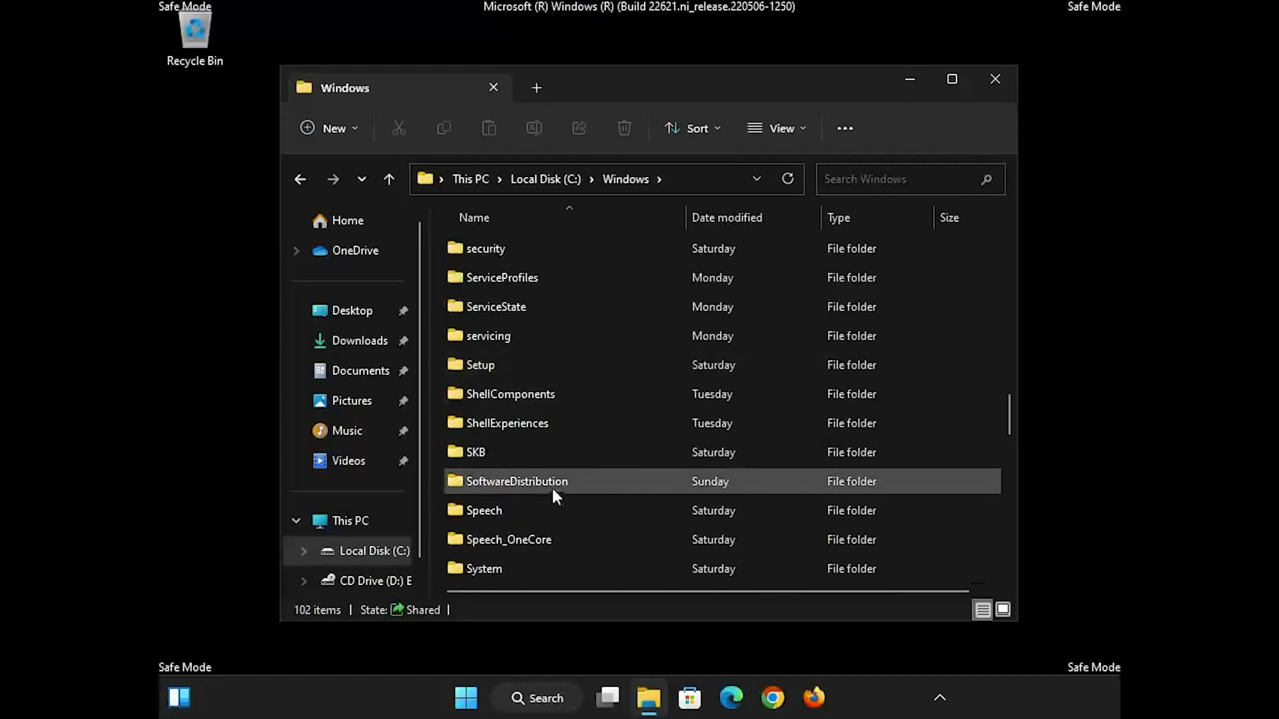
{"action": "left_click", "coordinate": [601, 479]}
{"action": "right_click", "coordinate": [601, 481]}
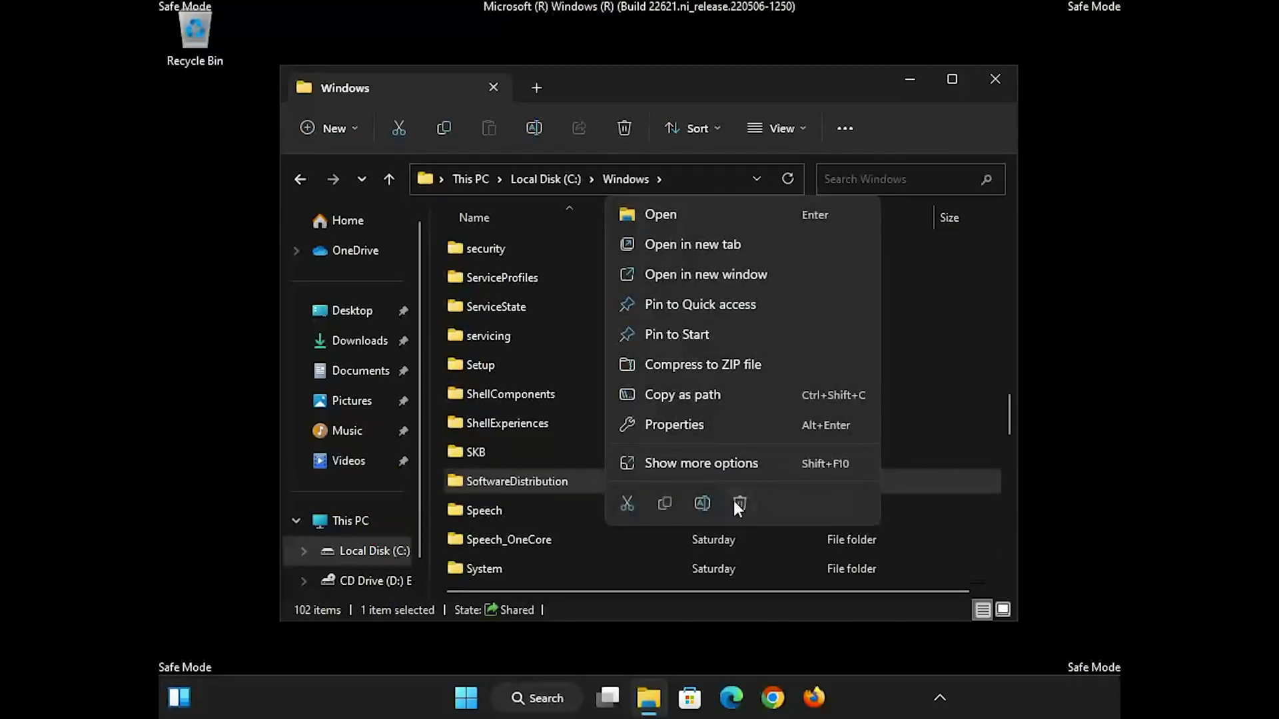
{"action": "left_click", "coordinate": [739, 503]}
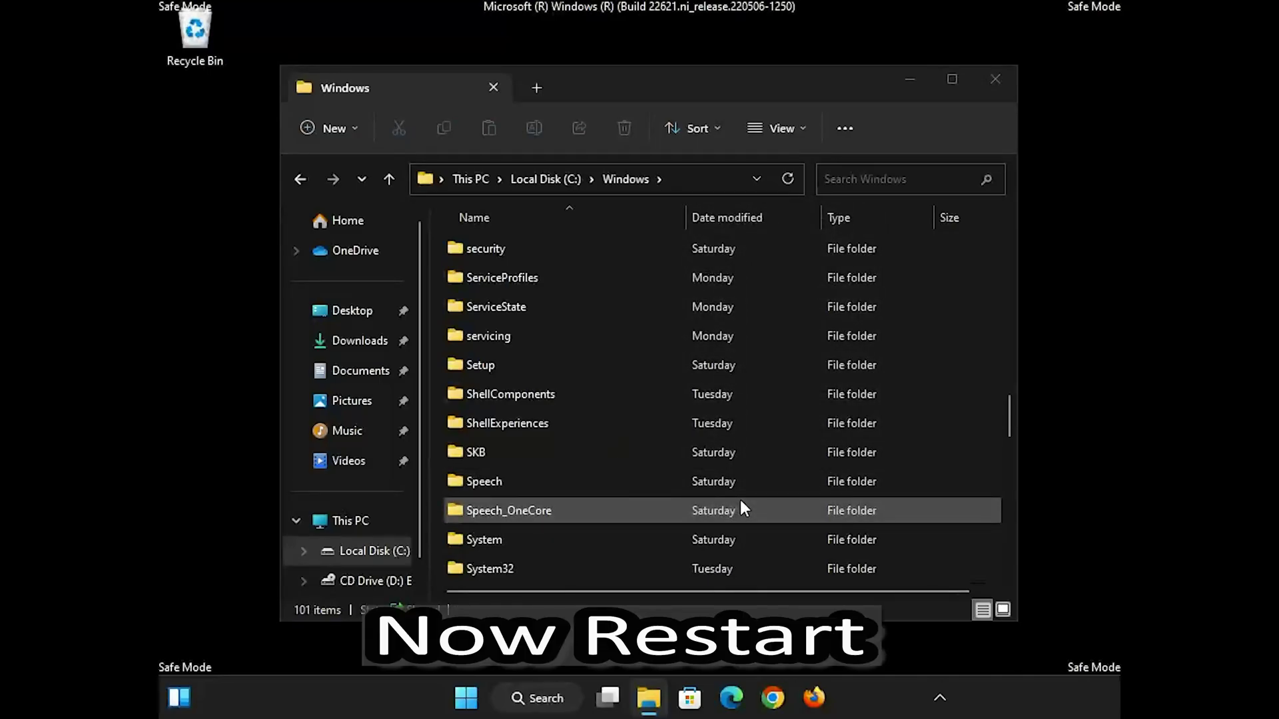
Step: Close the Windows folder and empty the Recycle Bin, confirming permanent deletion of the SoftwareDistribution folder
{"action": "left_click", "coordinate": [991, 85]}
{"action": "right_click", "coordinate": [189, 34]}
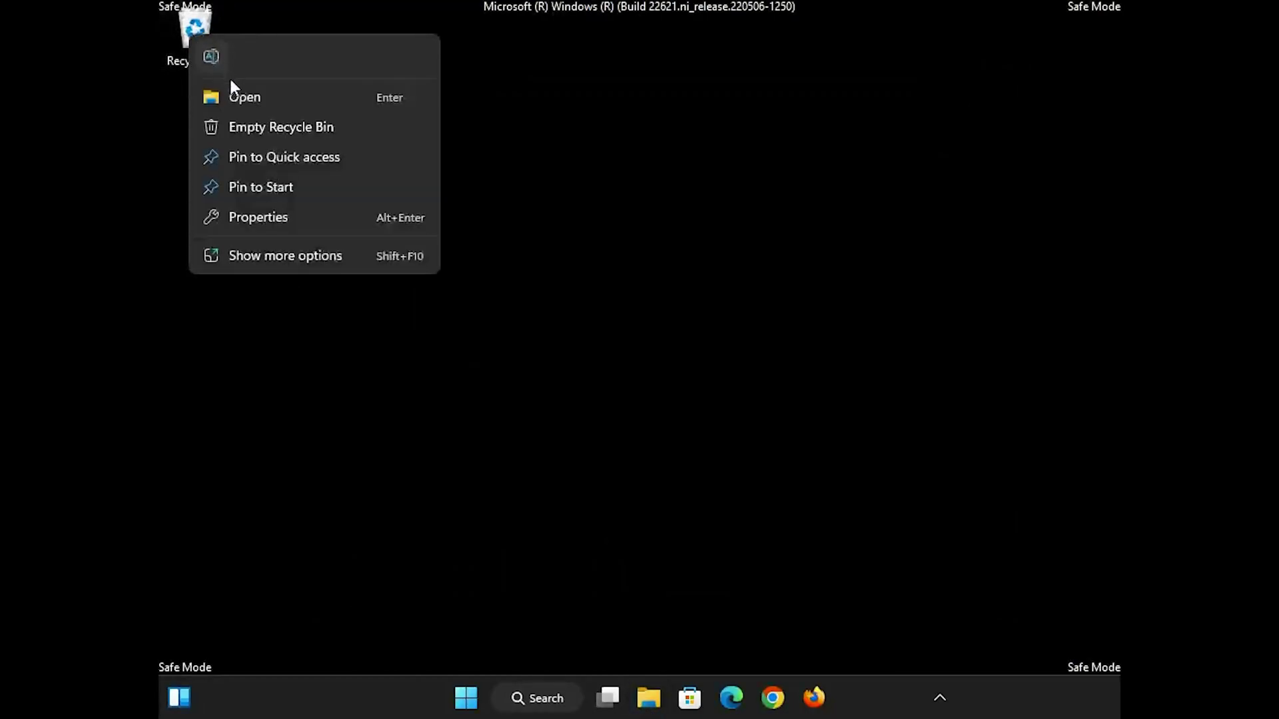
{"action": "left_click", "coordinate": [264, 136]}
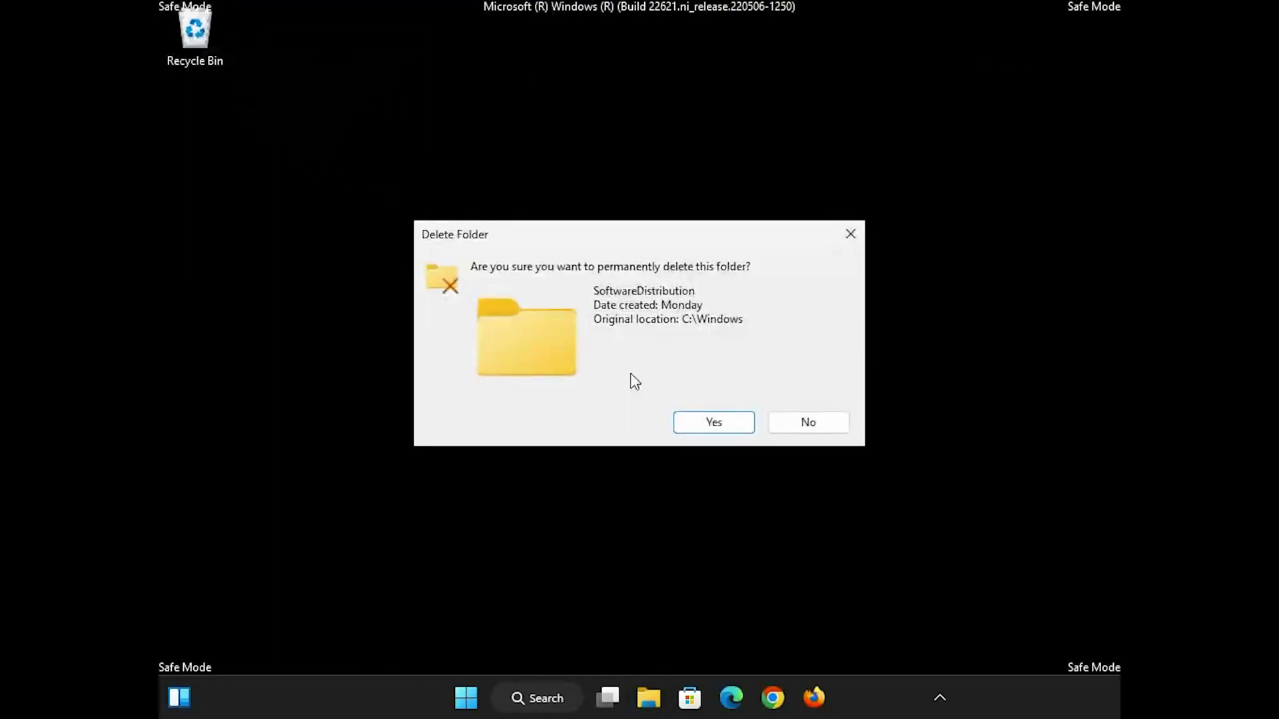
{"action": "left_click", "coordinate": [714, 423]}
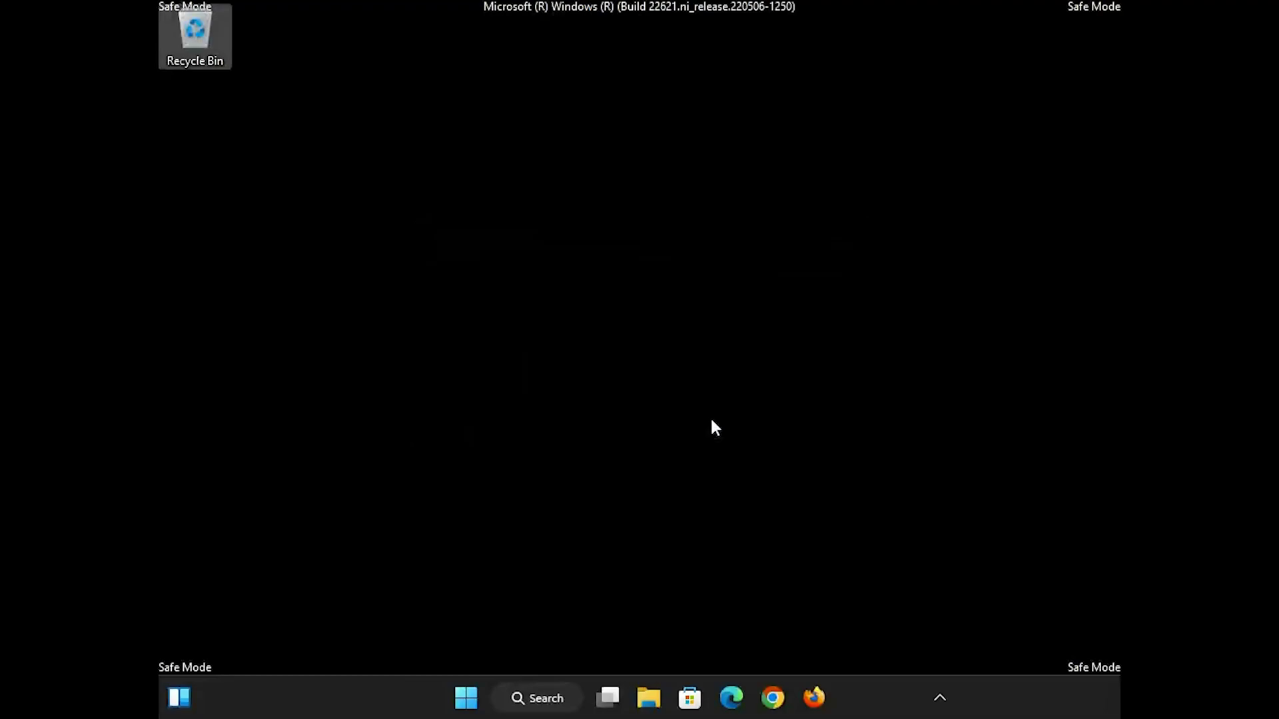
Step: Restart the PC to leave Safe Mode and return to the normal desktop
{"action": "left_click", "coordinate": [467, 701]}
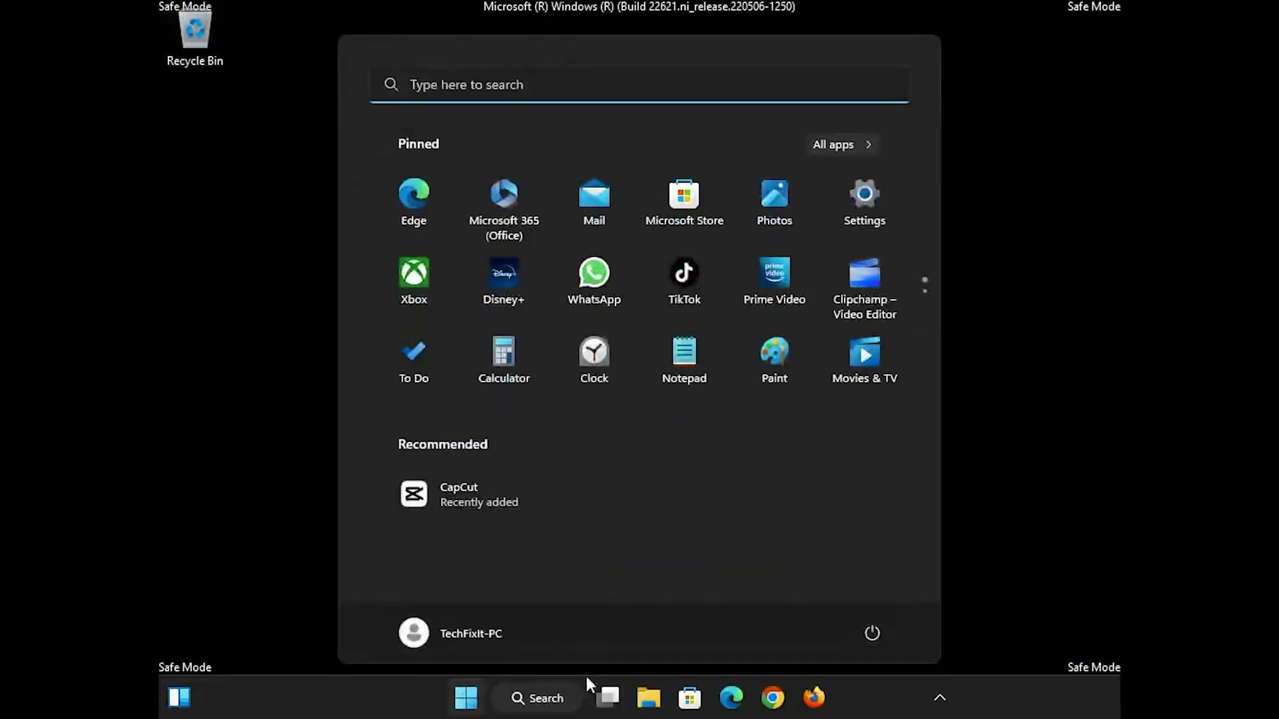
{"action": "left_click", "coordinate": [869, 633]}
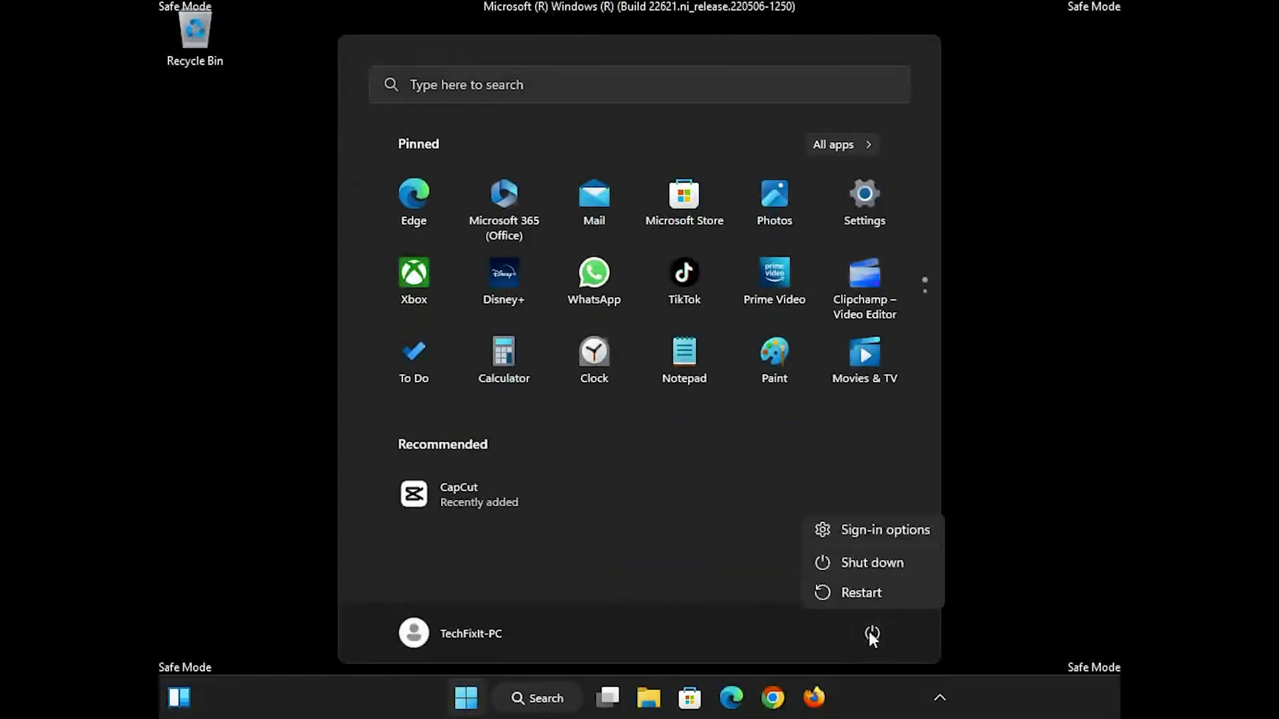
{"action": "left_click", "coordinate": [861, 593]}
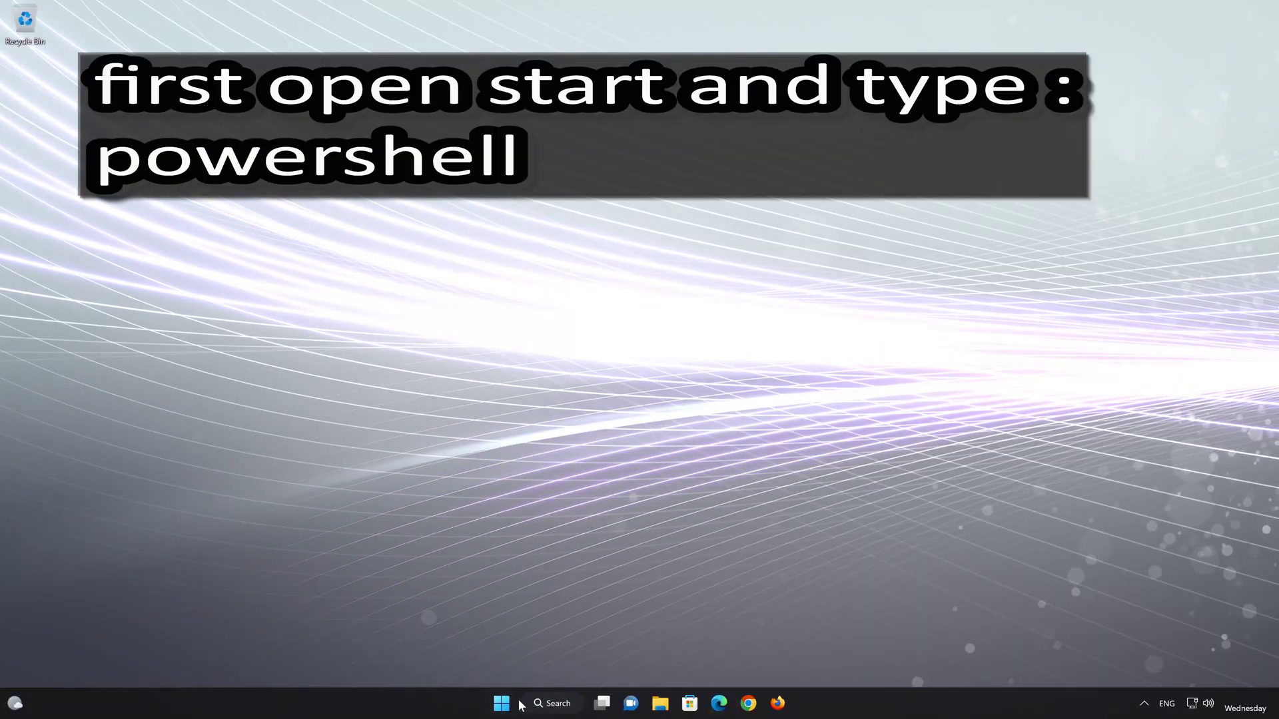
Step: Find Windows PowerShell, run it as administrator with User Account Control approval, and move its window to the middle of the desktop
{"action": "left_click", "coordinate": [510, 703]}
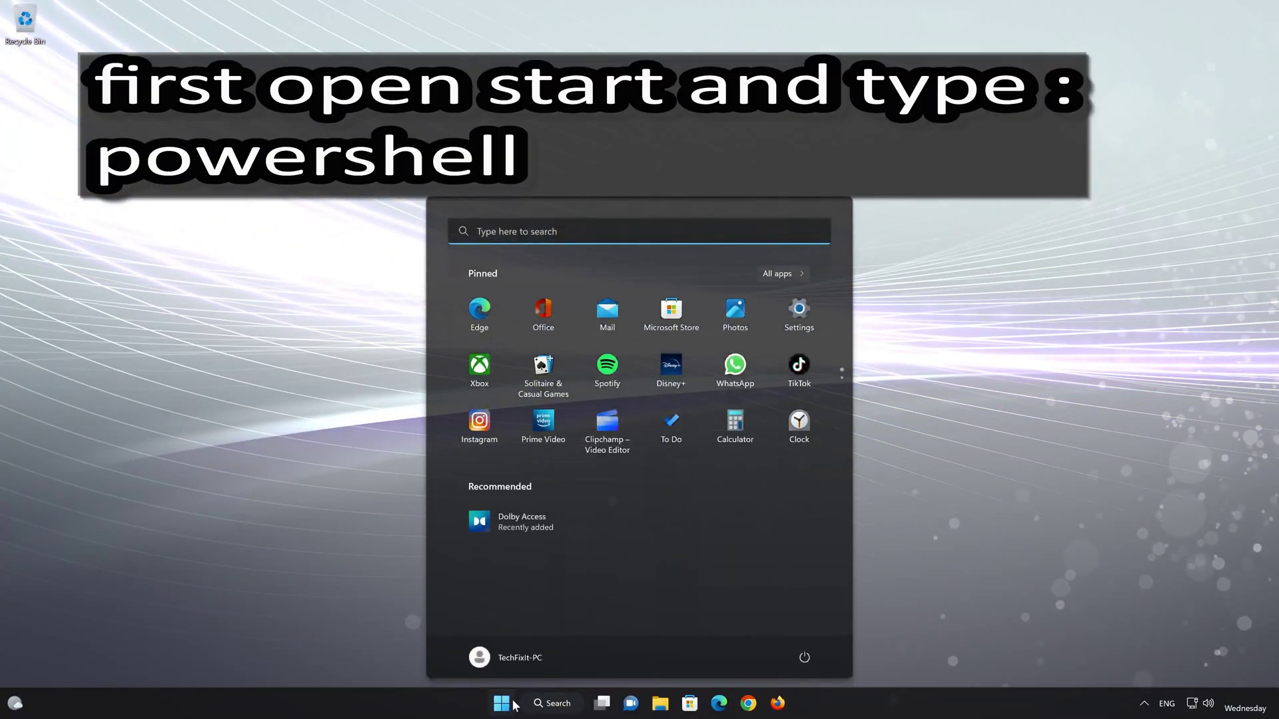
{"action": "type", "text": "powers"}
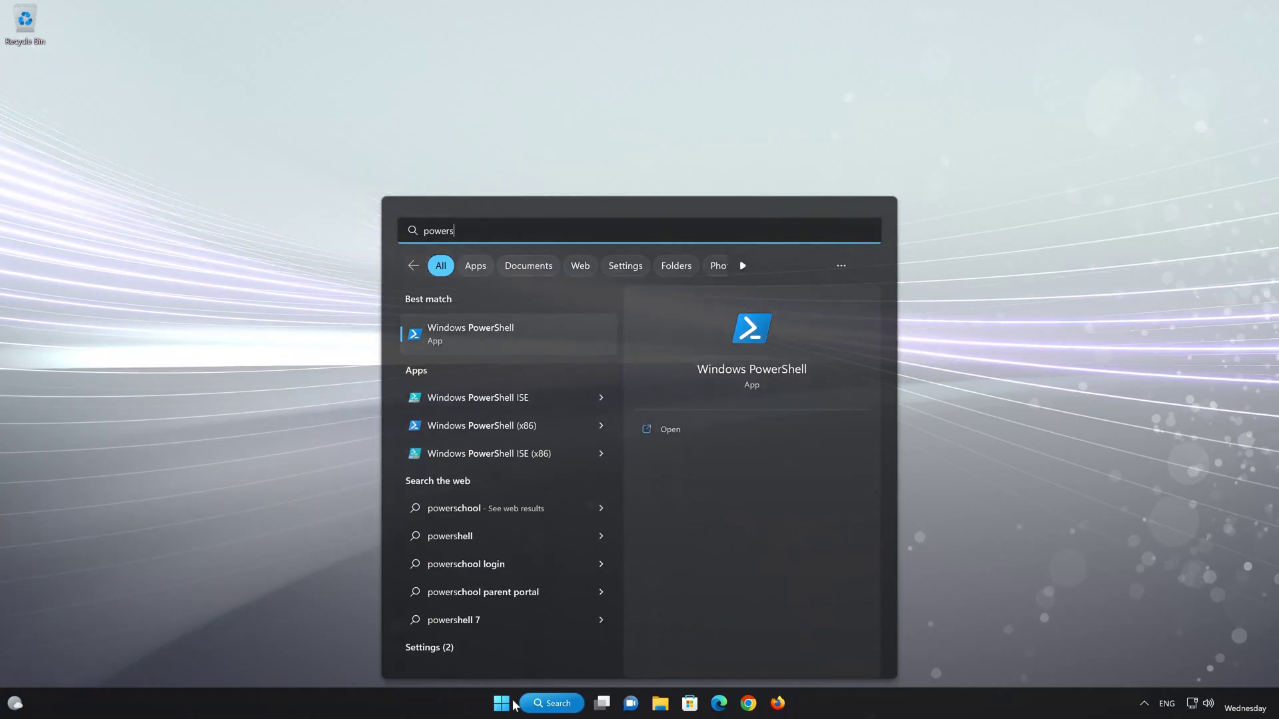
{"action": "type", "text": "hll"}
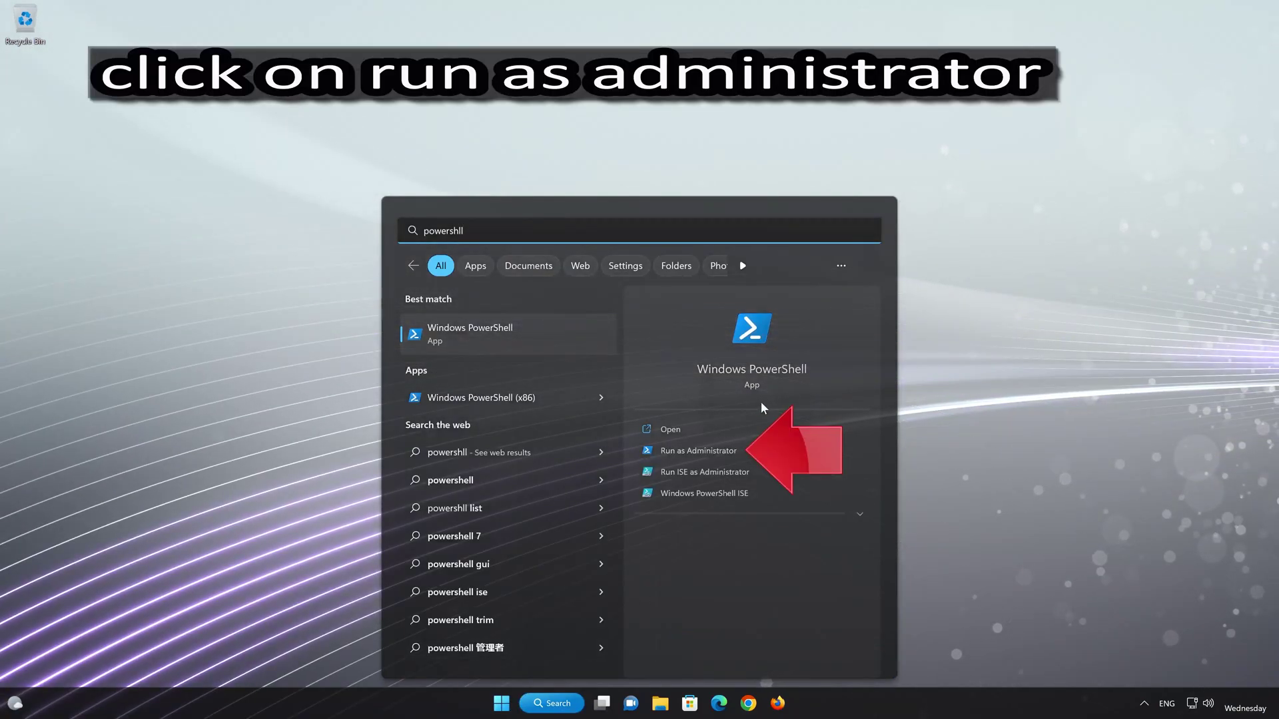
{"action": "left_click", "coordinate": [714, 451]}
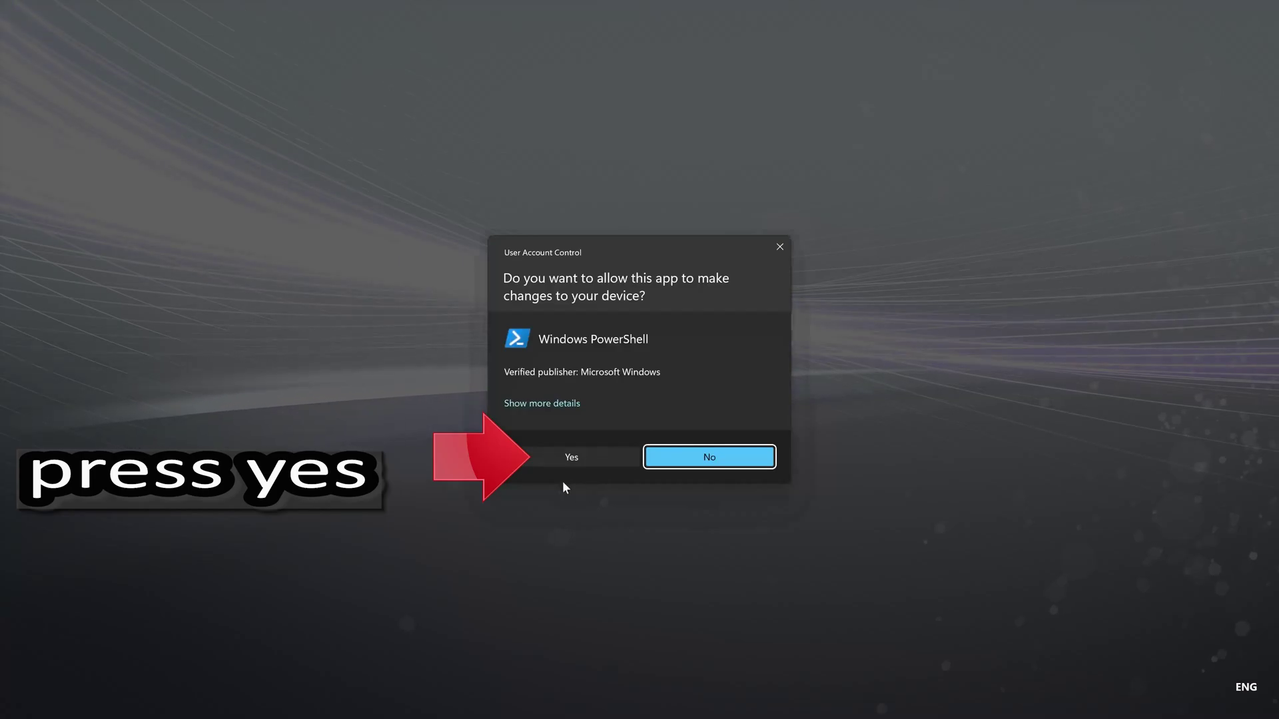
{"action": "left_click", "coordinate": [582, 461]}
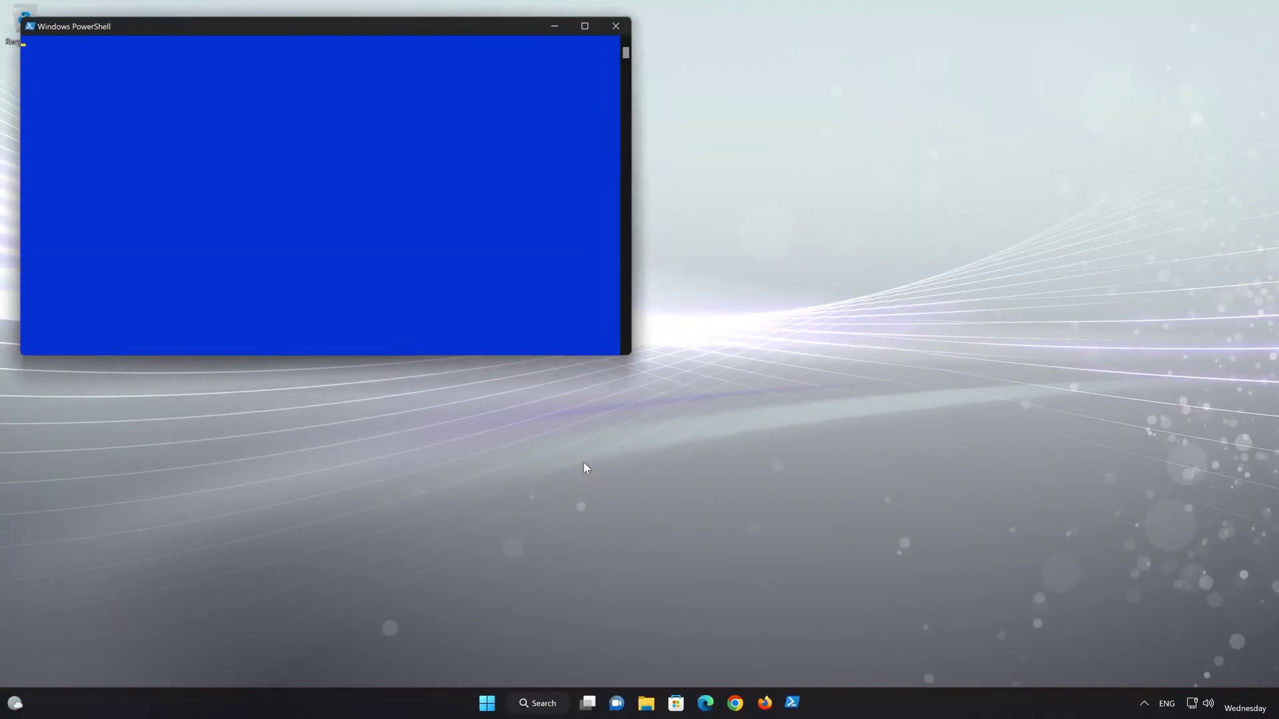
{"action": "left_click_drag", "start_coordinate": [349, 34], "coordinate": [688, 169]}
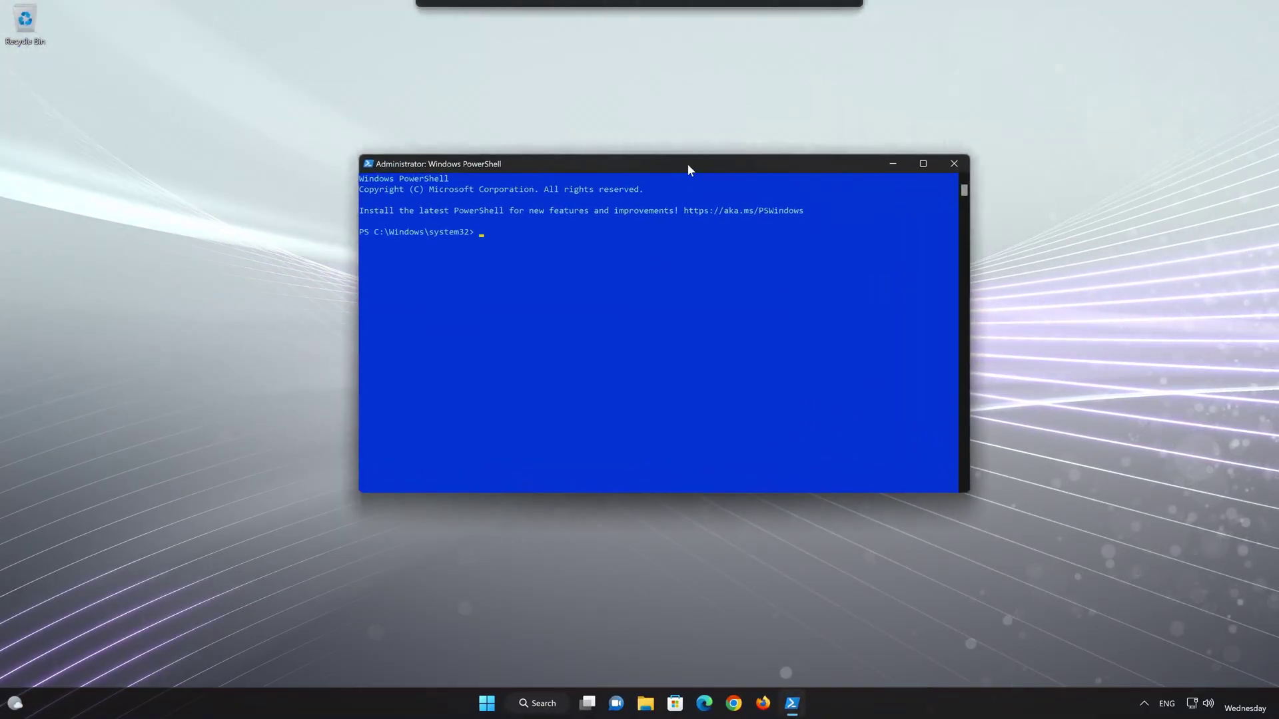
Step: Run the image repair command Dism /Online /Cleanup-Image /RestoreHealth in PowerShell
{"action": "type", "text": "Dis"}
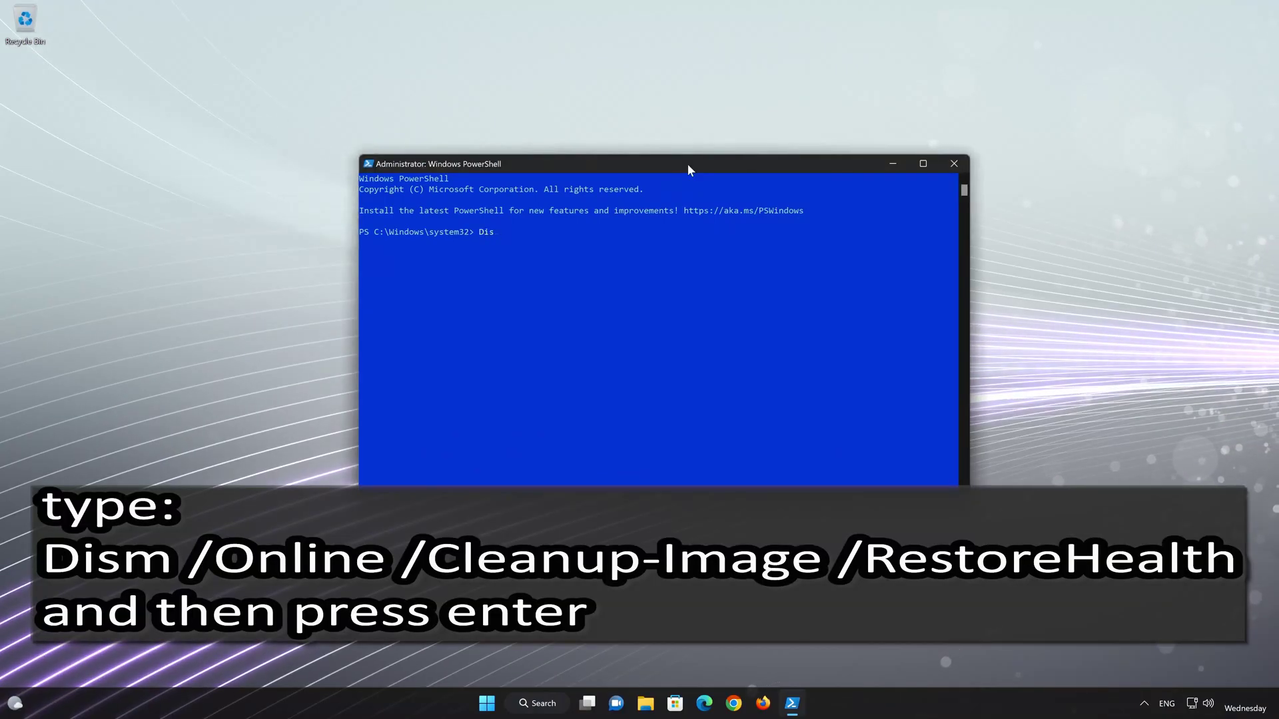
{"action": "type", "text": "m /Online"}
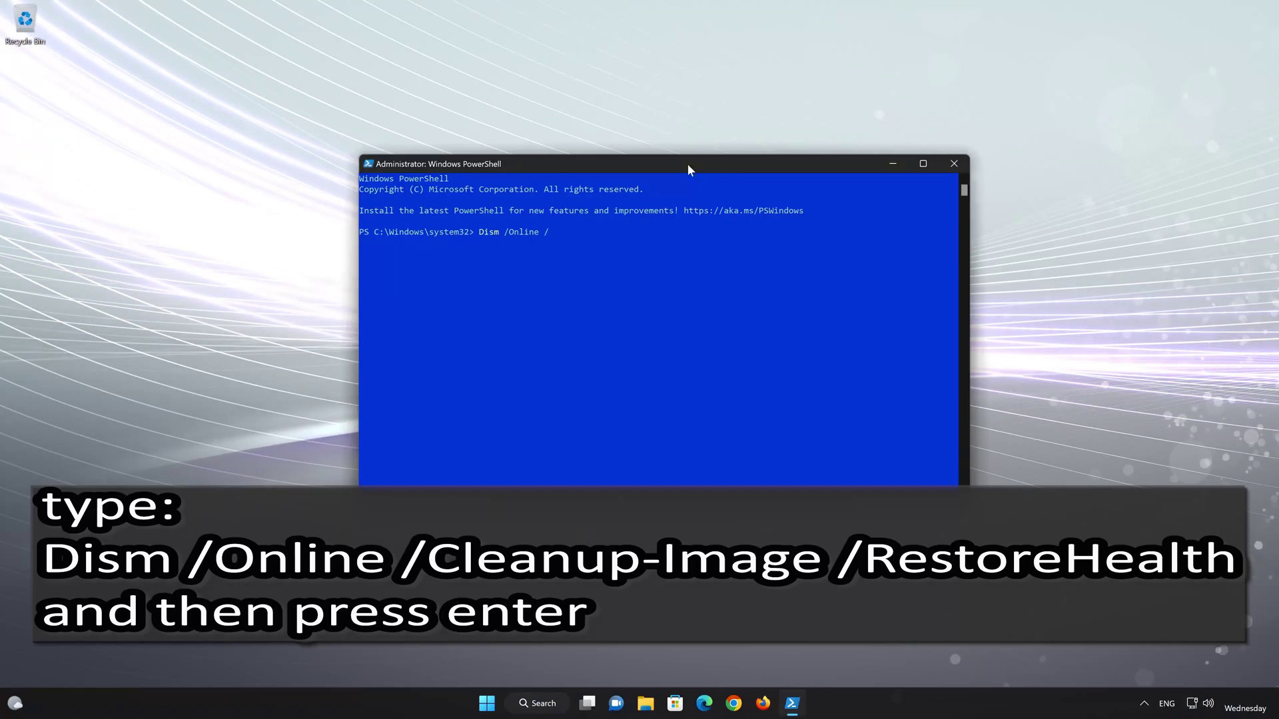
{"action": "type", "text": " /Cleanup"}
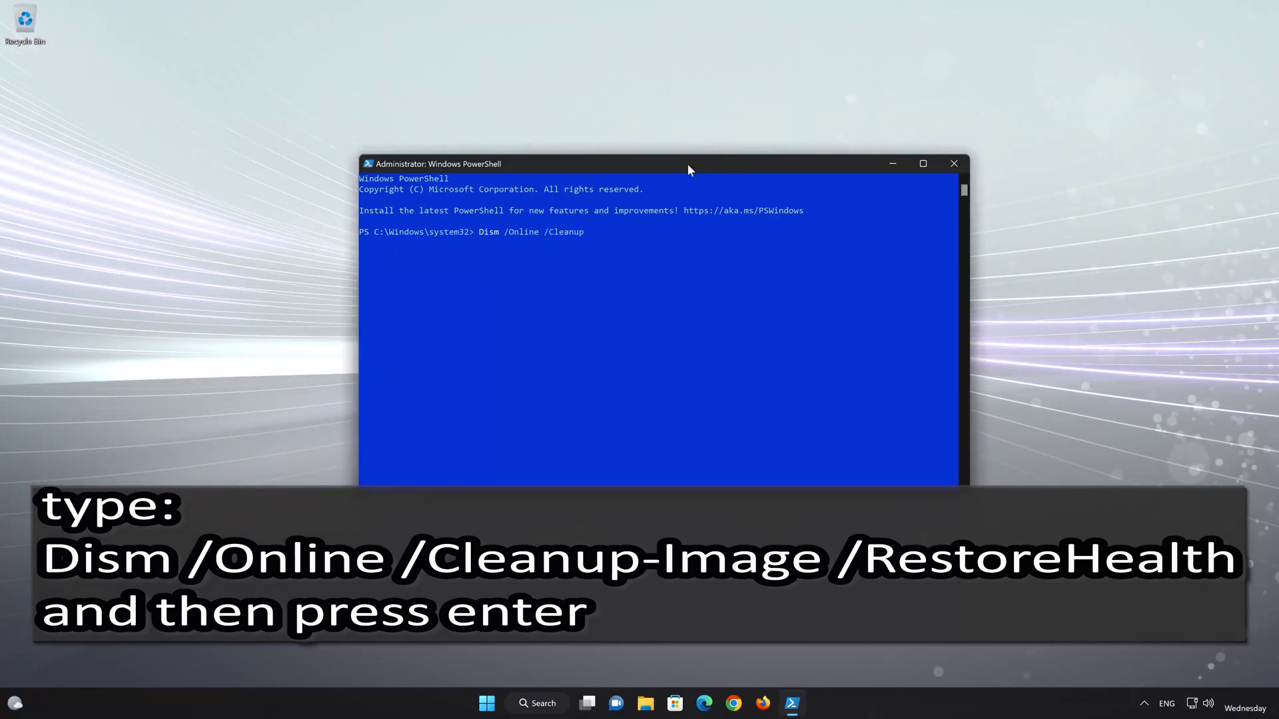
{"action": "type", "text": "-Image"}
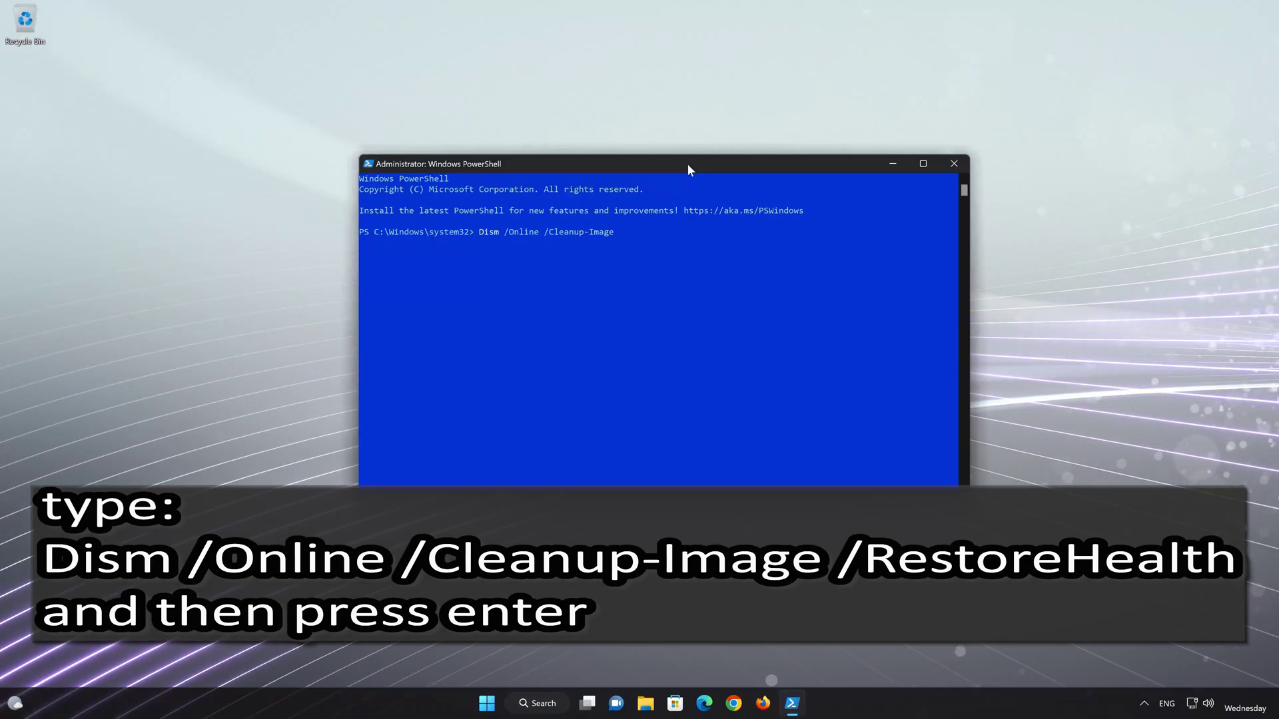
{"action": "type", "text": " /"}
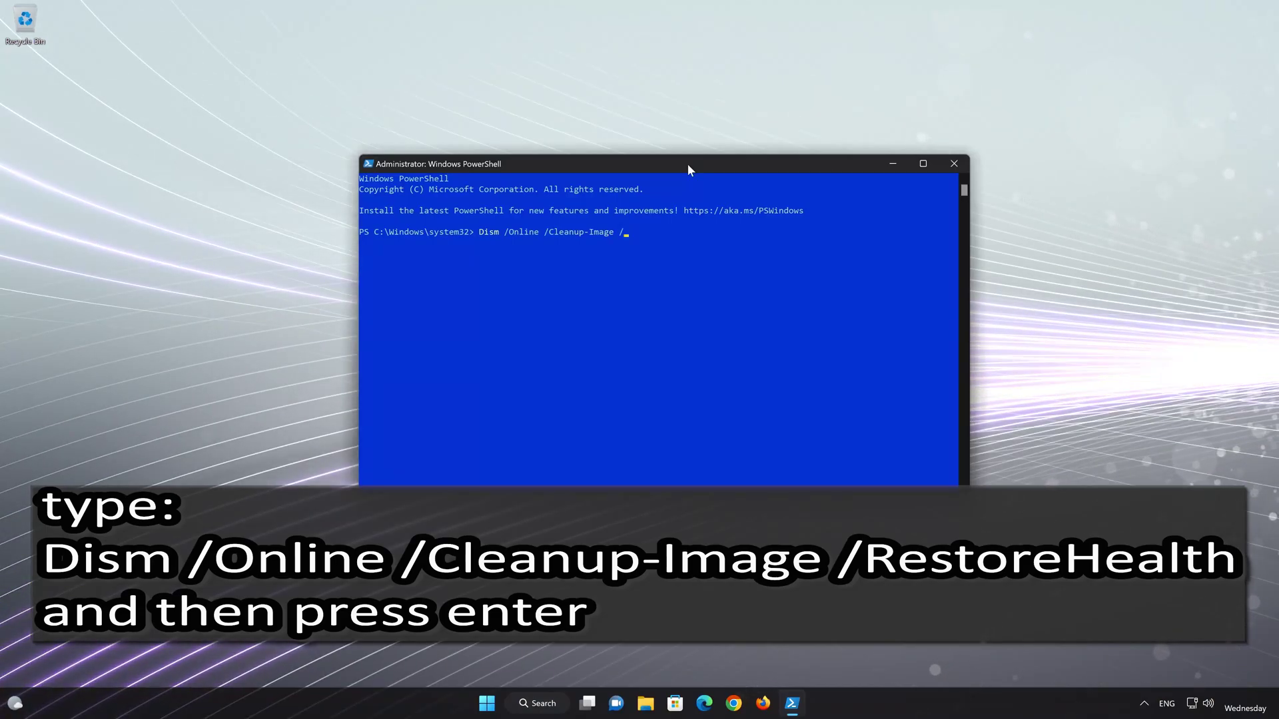
{"action": "type", "text": "RestoreHeal"}
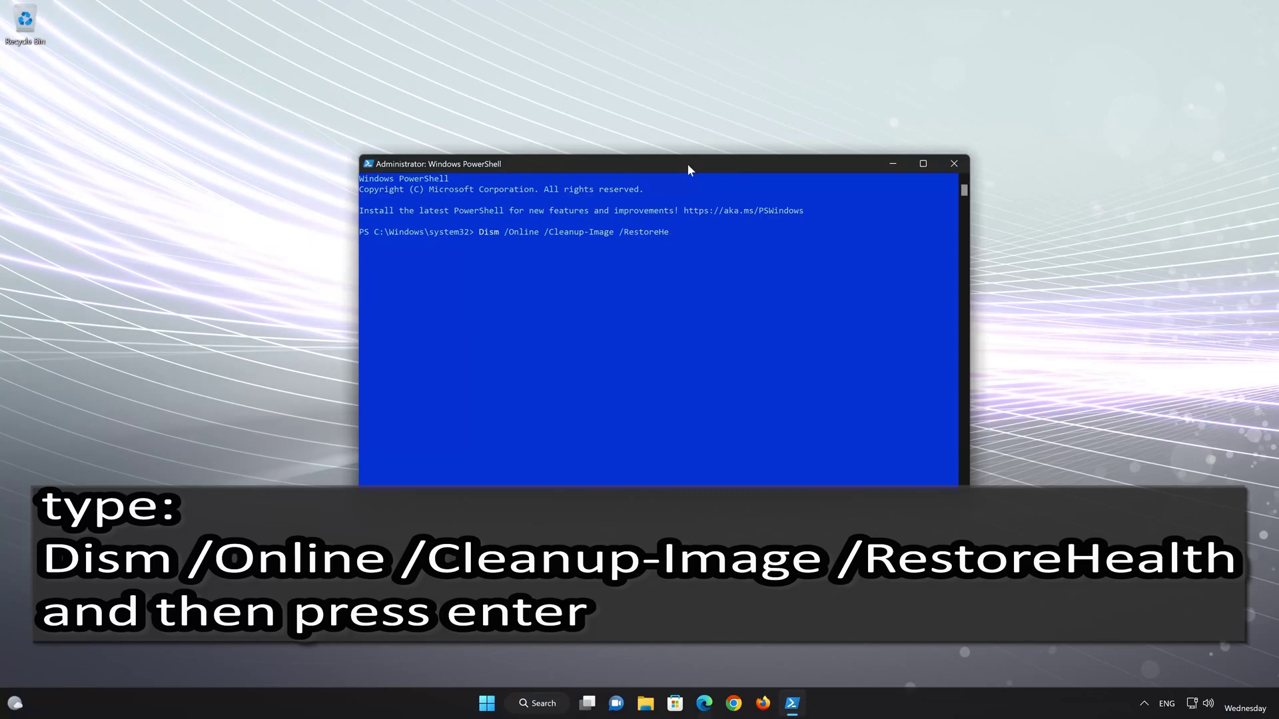
{"action": "type", "text": "th"}
{"action": "key", "text": "Return"}
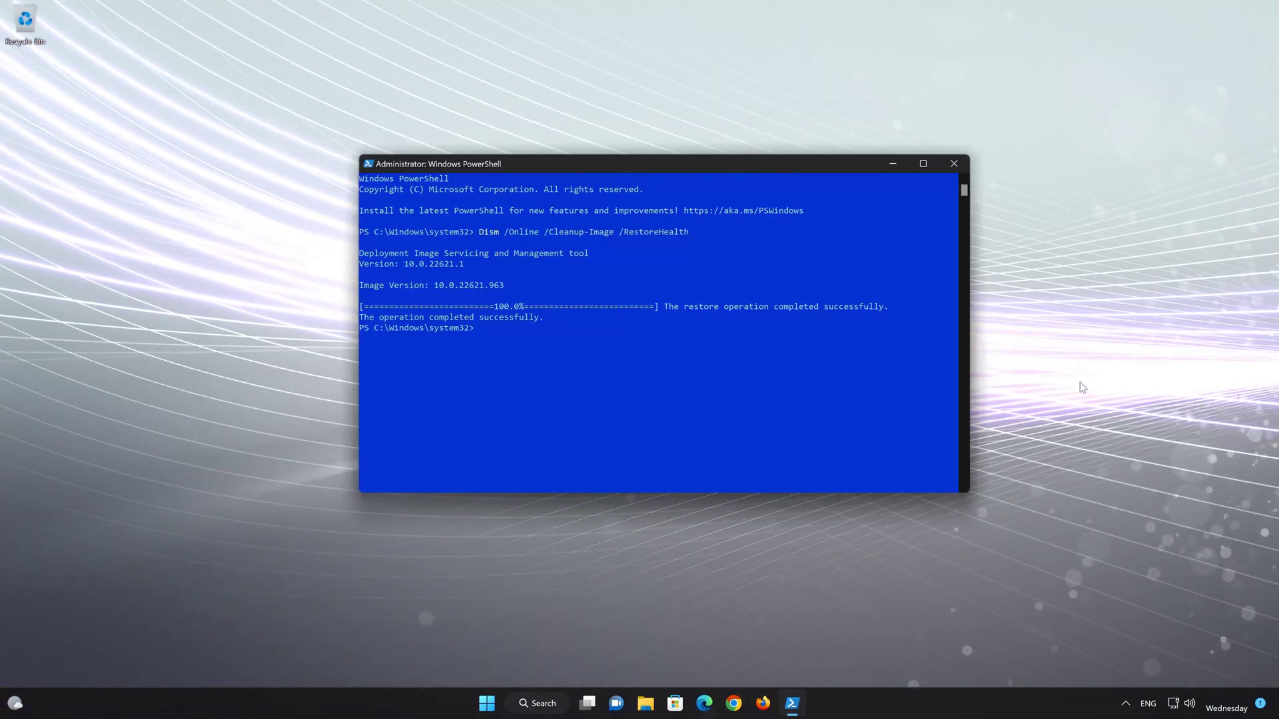
Step: Close the PowerShell session with the exit command
{"action": "type", "text": "ex"}
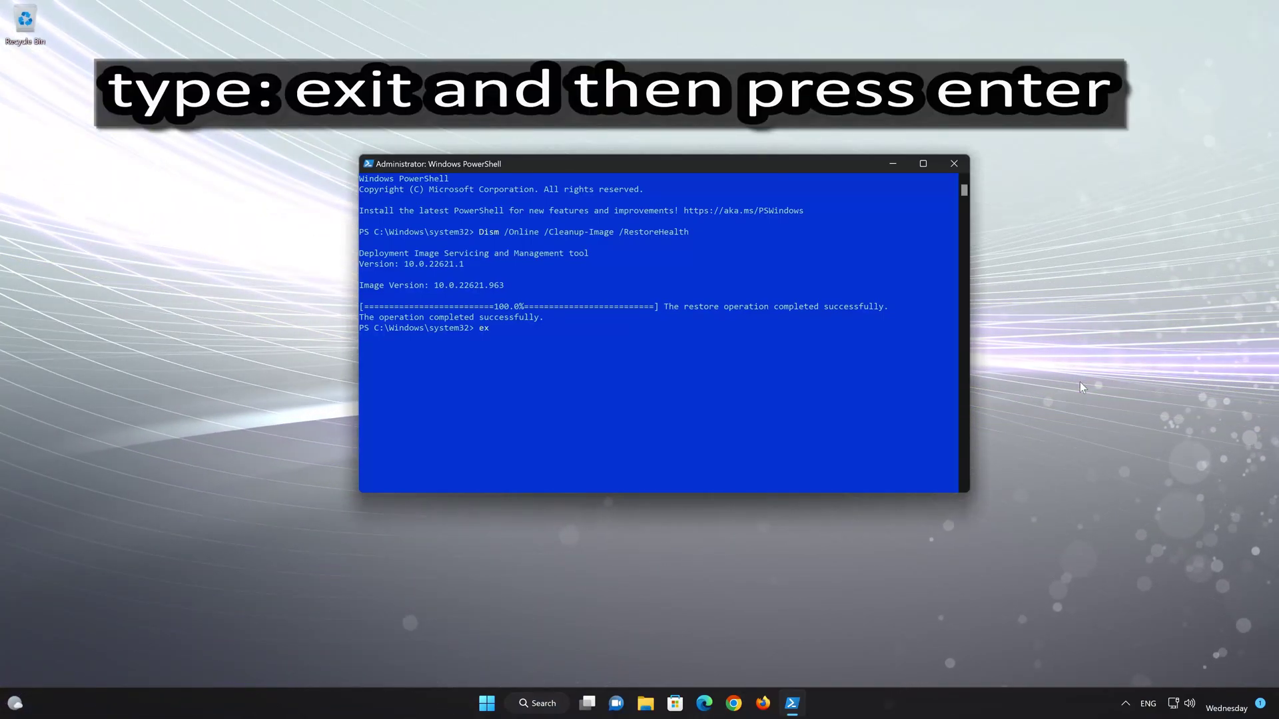
{"action": "type", "text": "it"}
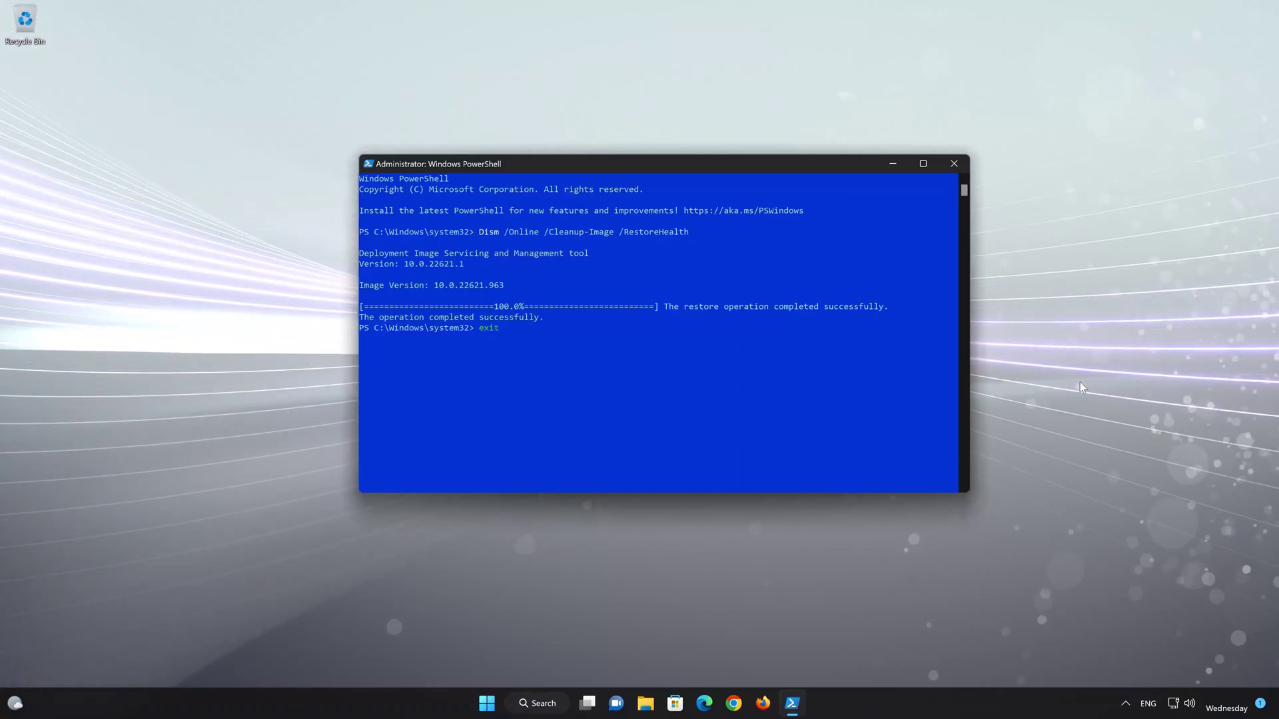
{"action": "key", "text": "Return"}
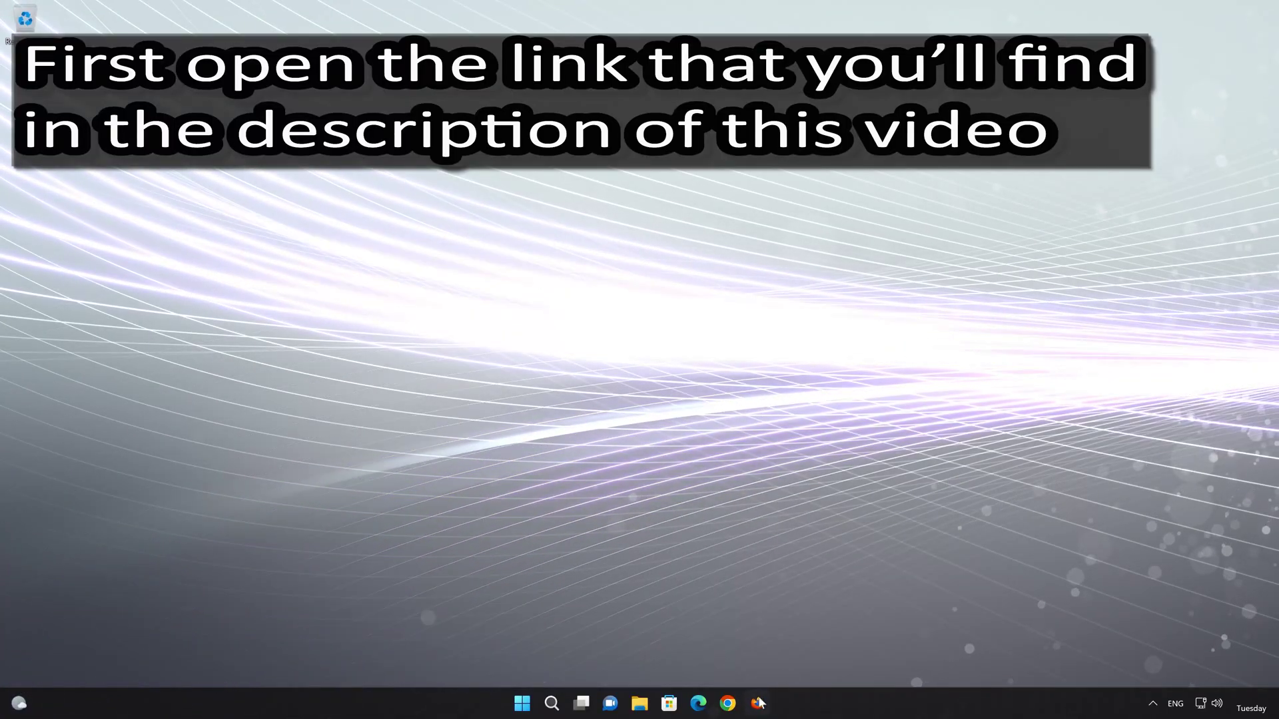
Step: Switch to Firefox, download the Create Windows 11 Installation Media tool from microsoft.com/software-download/windows11, and close the browser
{"action": "left_click", "coordinate": [759, 703]}
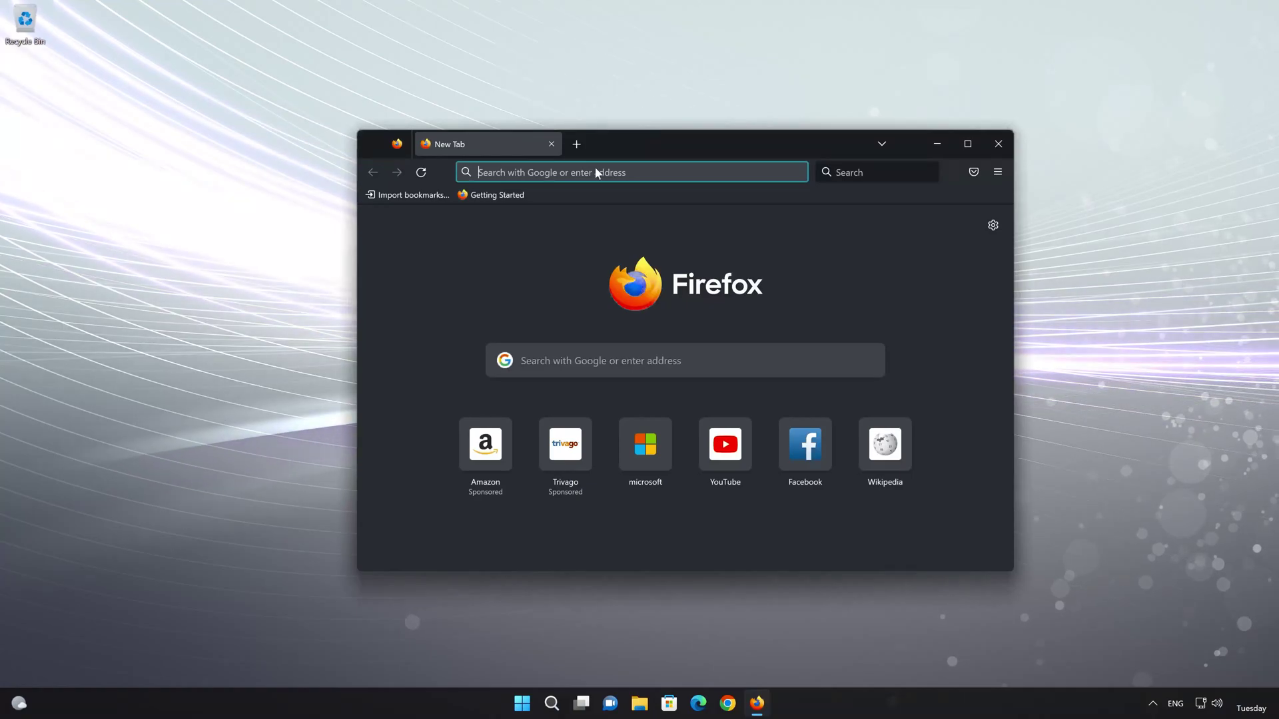
{"action": "right_click", "coordinate": [599, 171]}
{"action": "left_click", "coordinate": [629, 285]}
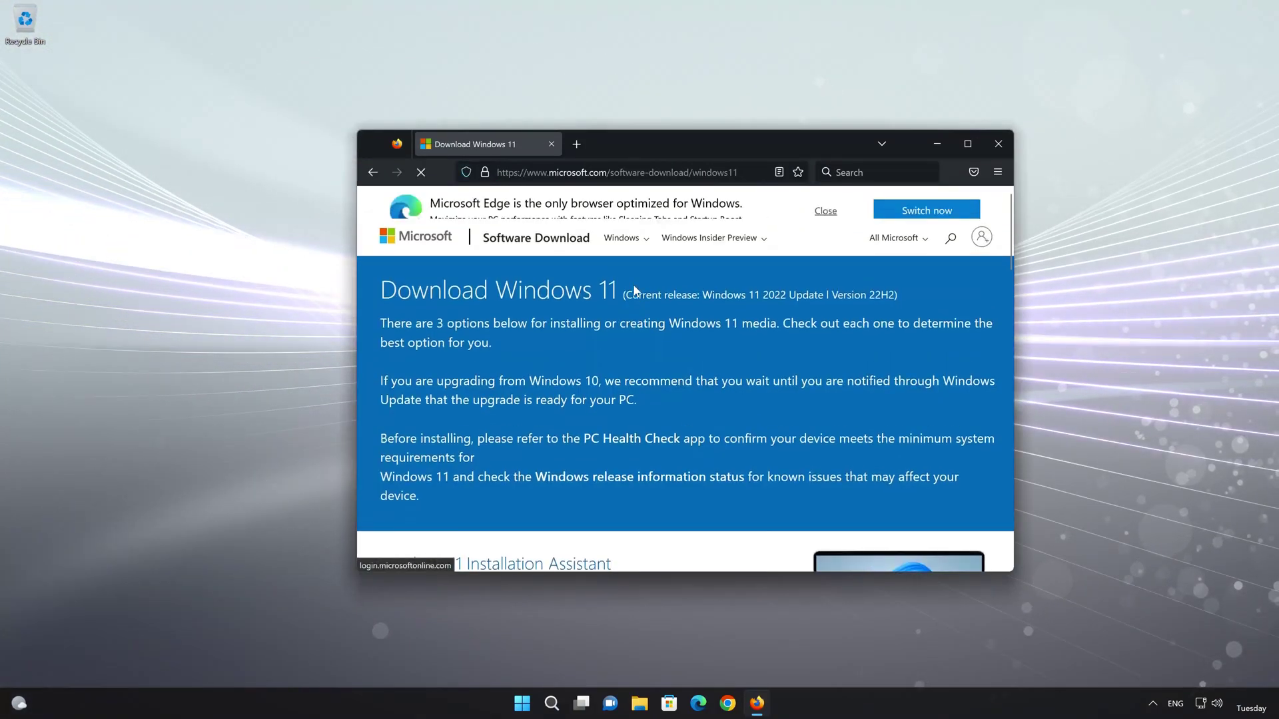
{"action": "scroll", "coordinate": [633, 284], "scroll_direction": "down", "scroll_amount": 10}
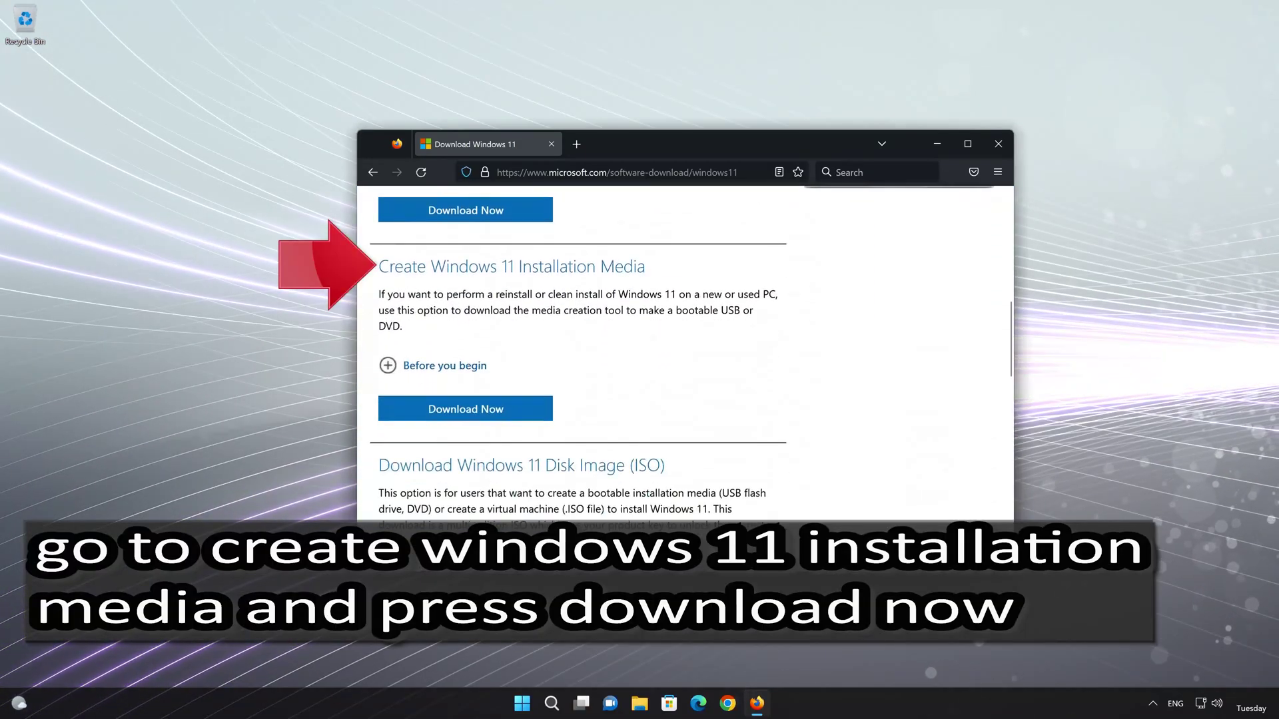
{"action": "left_click", "coordinate": [487, 409]}
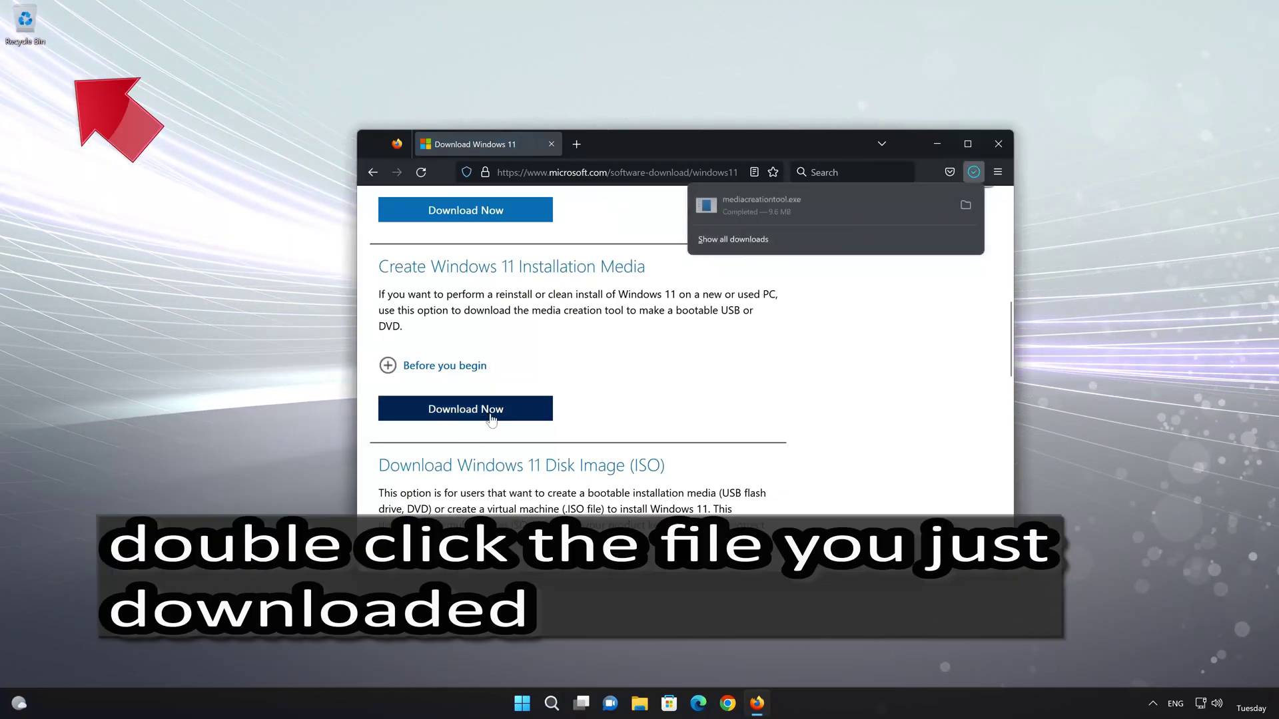
{"action": "left_click", "coordinate": [997, 143]}
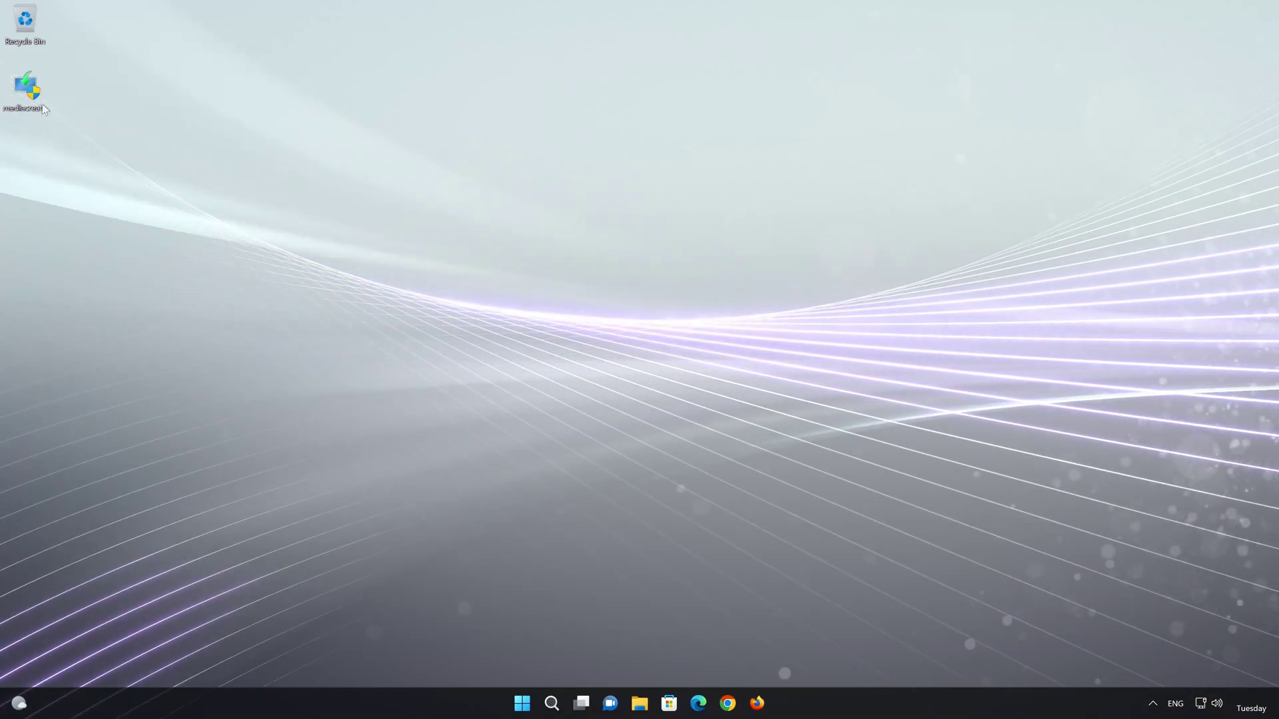
Step: Run the downloaded mediacreationtool with administrator approval, accepting the license terms and the recommended language and edition
{"action": "double_click", "coordinate": [26, 107]}
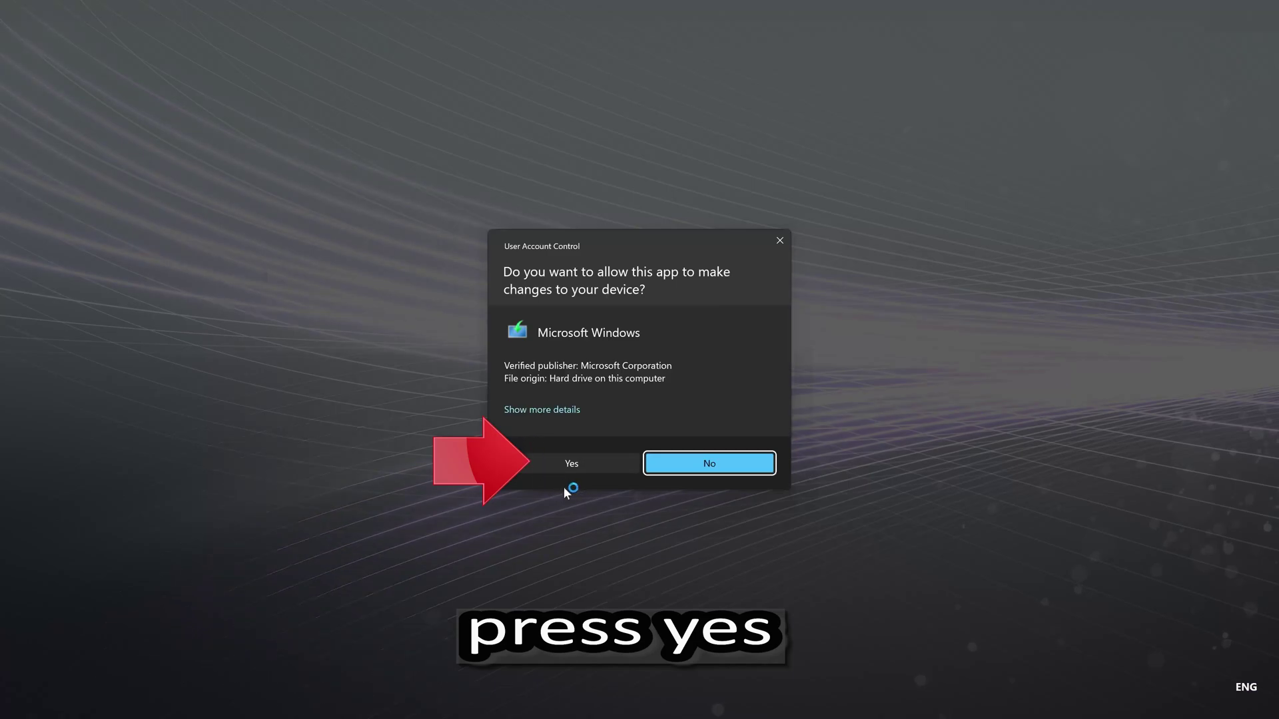
{"action": "left_click", "coordinate": [565, 466]}
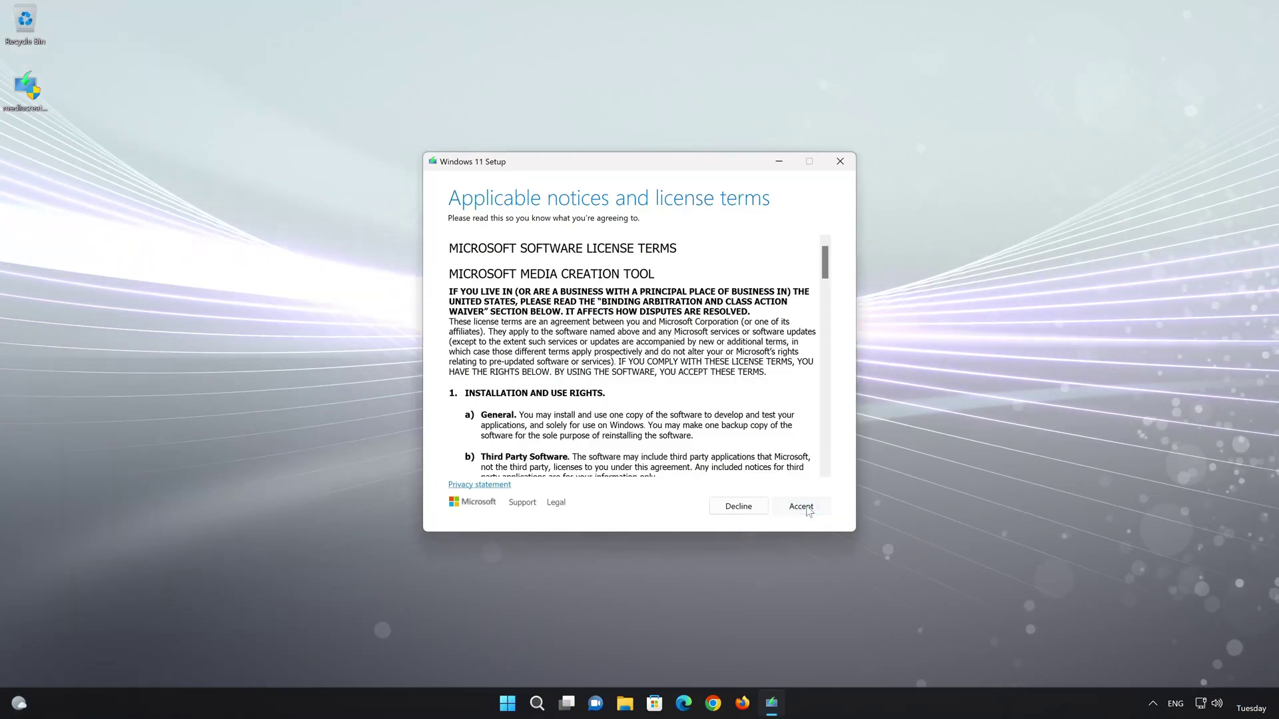
{"action": "left_click", "coordinate": [801, 507]}
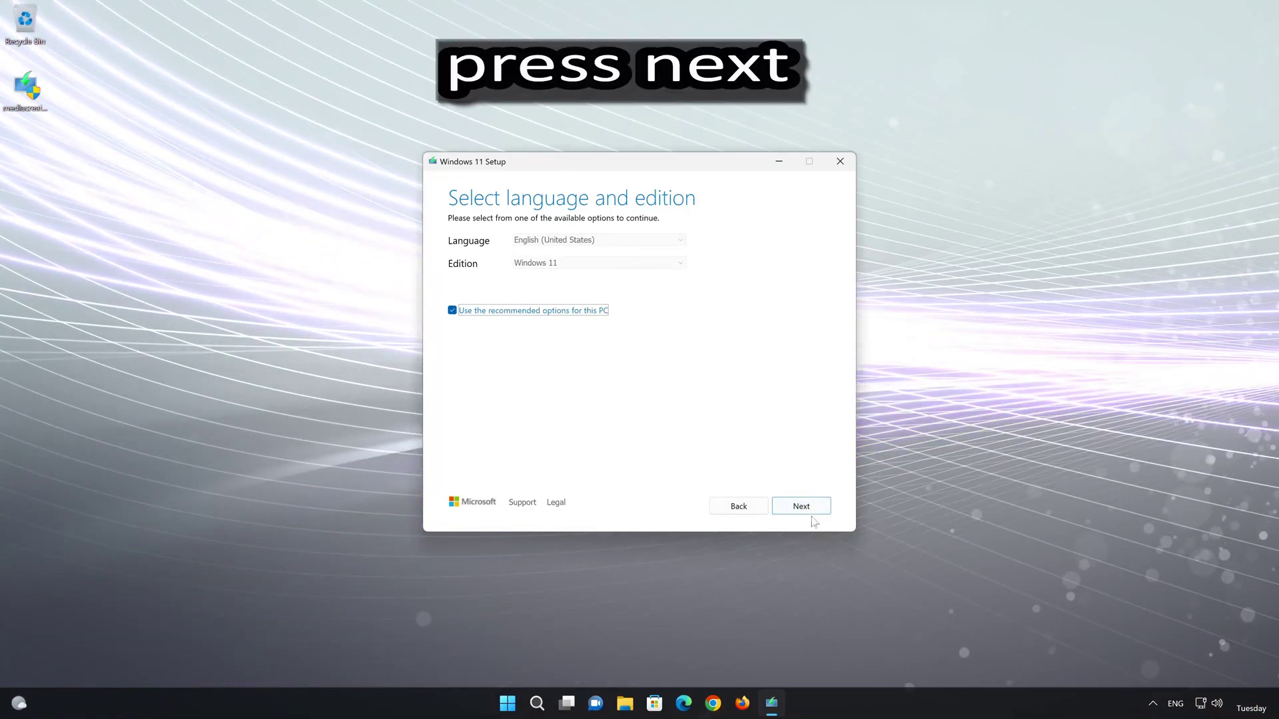
{"action": "left_click", "coordinate": [819, 511]}
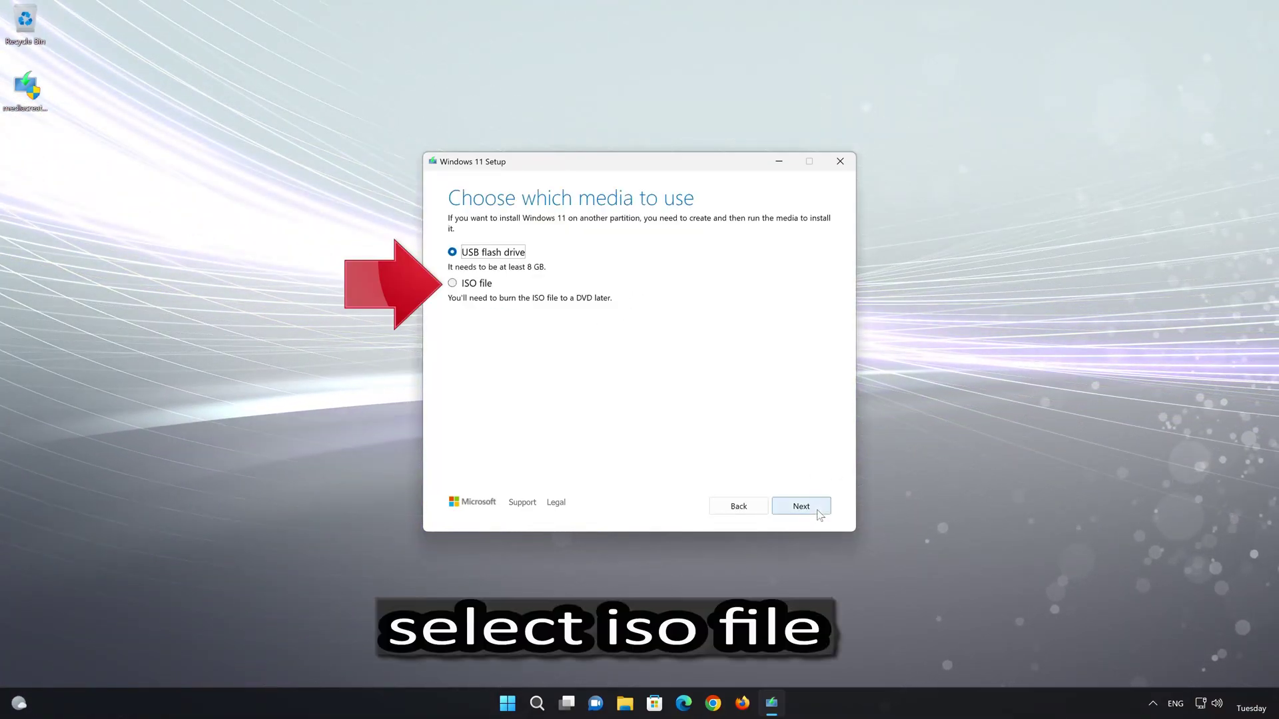
Step: Choose ISO file as the media, save it to the Desktop as Windows 11, and finish the media creation setup
{"action": "left_click", "coordinate": [453, 283]}
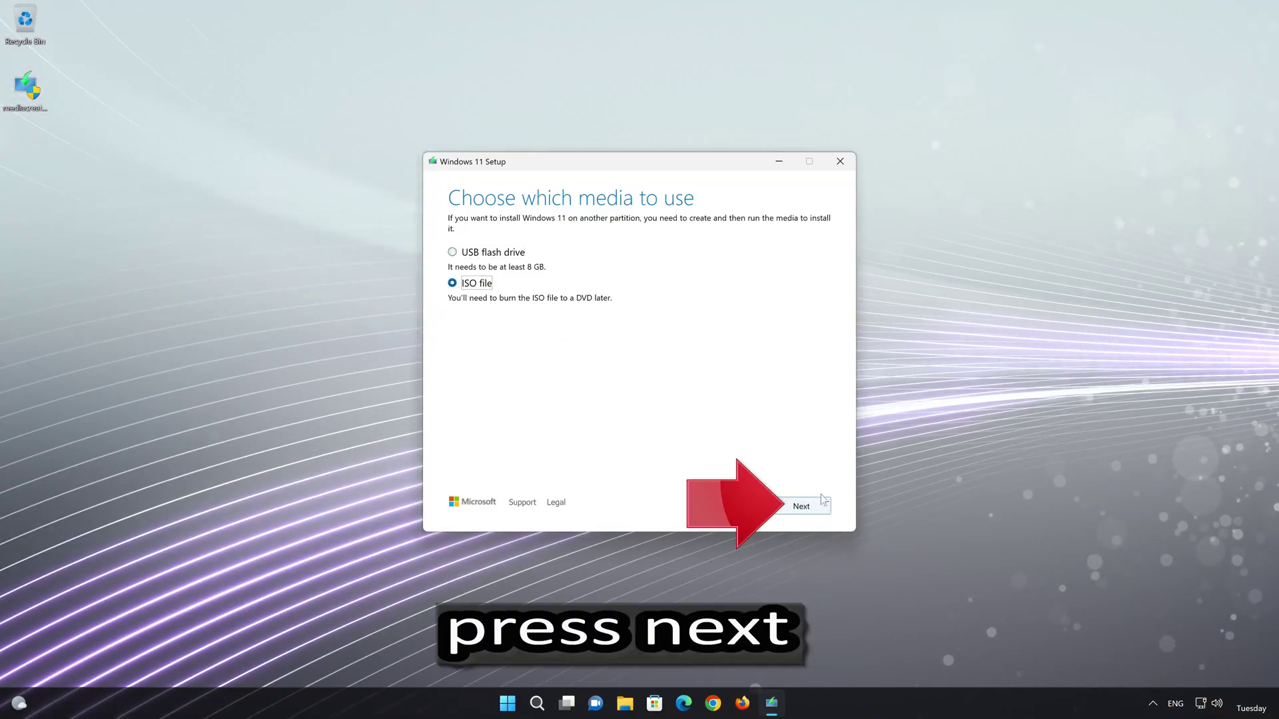
{"action": "left_click", "coordinate": [805, 508]}
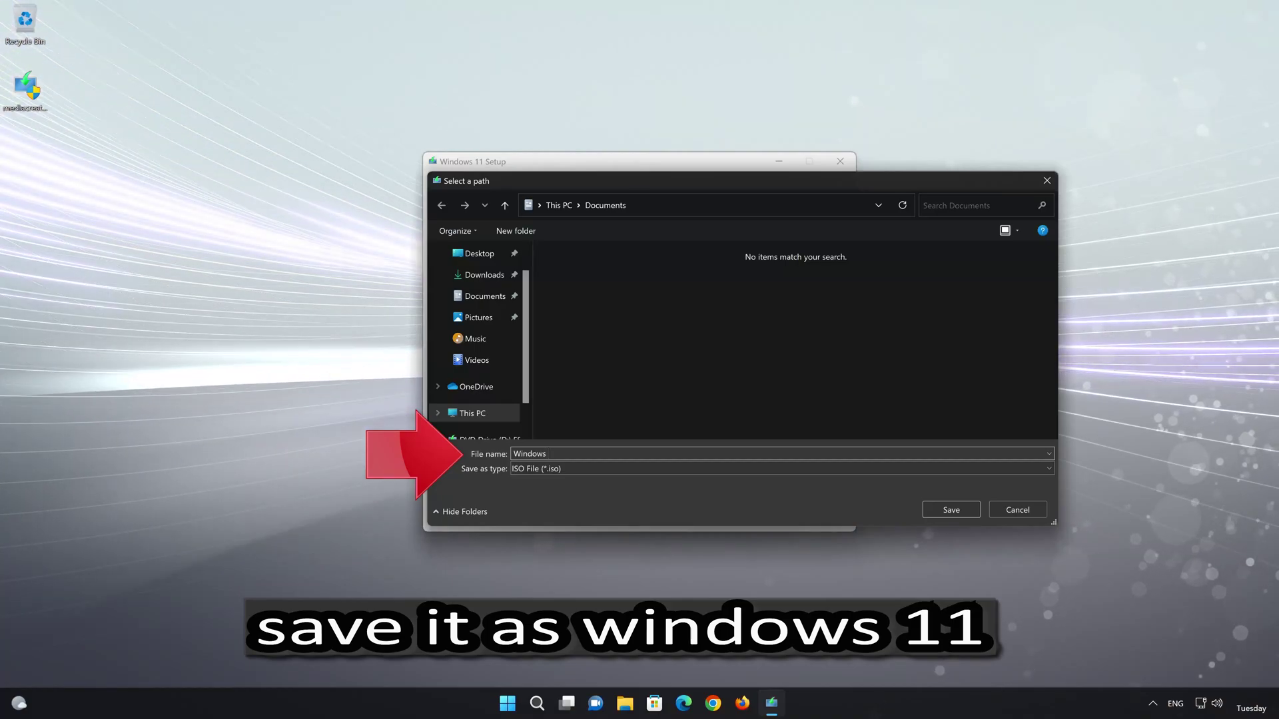
{"action": "type", "text": "11"}
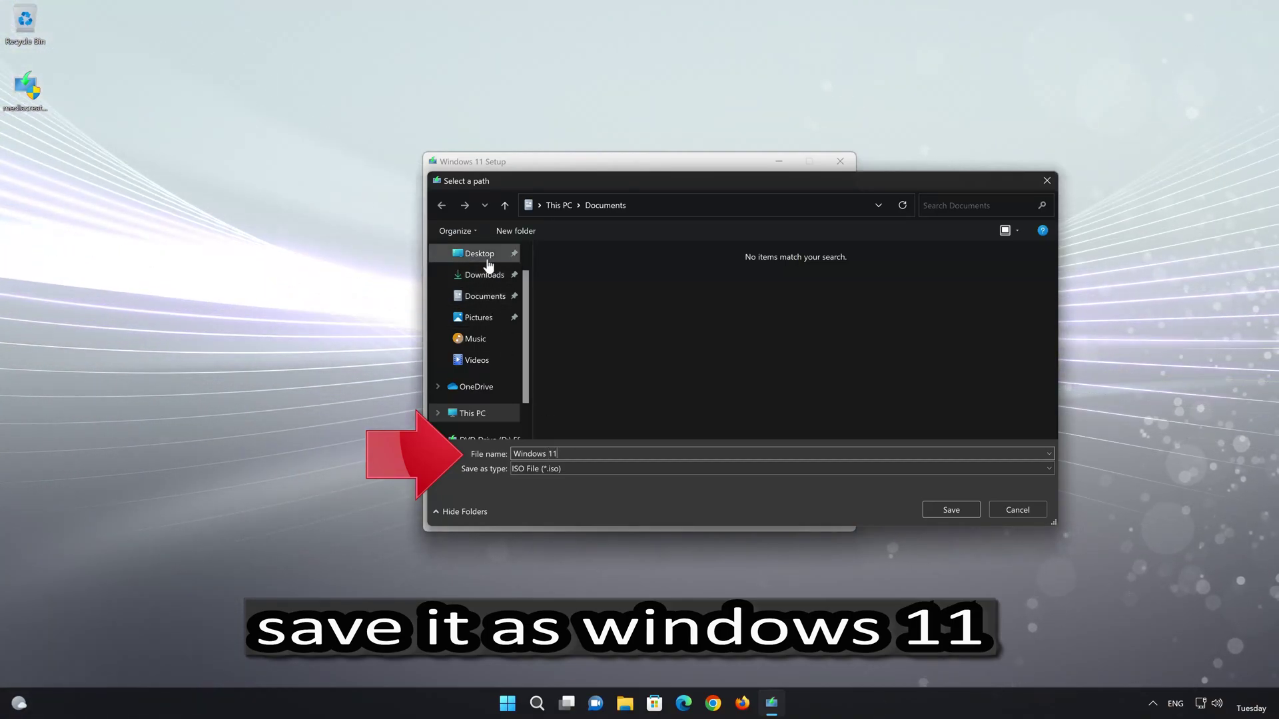
{"action": "left_click", "coordinate": [961, 507]}
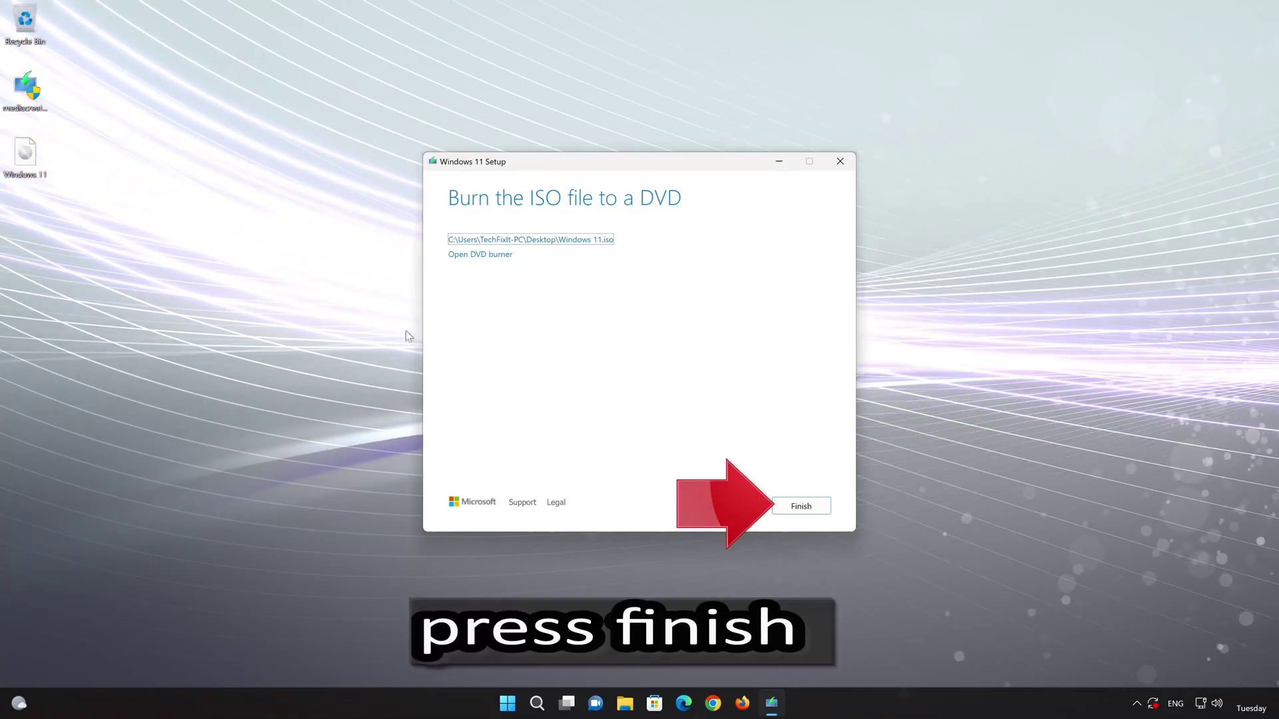
{"action": "left_click", "coordinate": [801, 507]}
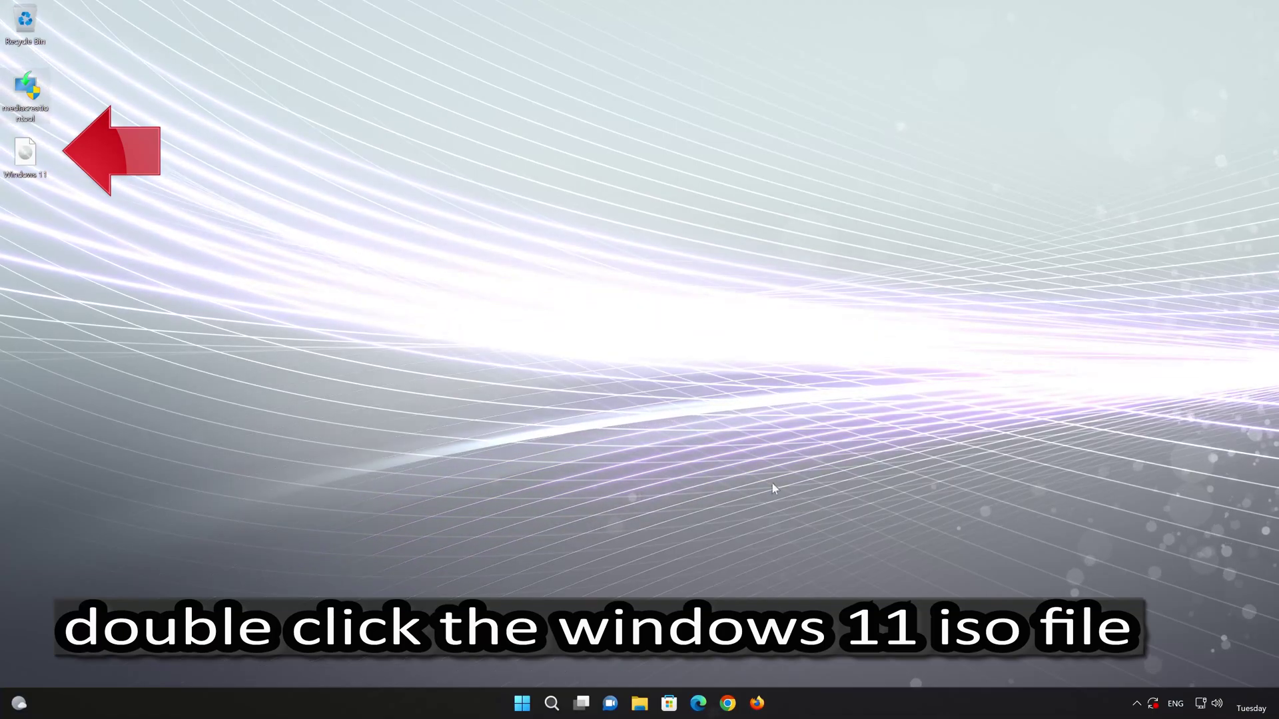
Step: Open the Windows 11 ISO from the desktop and launch its setup application, allowing it to make changes
{"action": "double_click", "coordinate": [23, 160]}
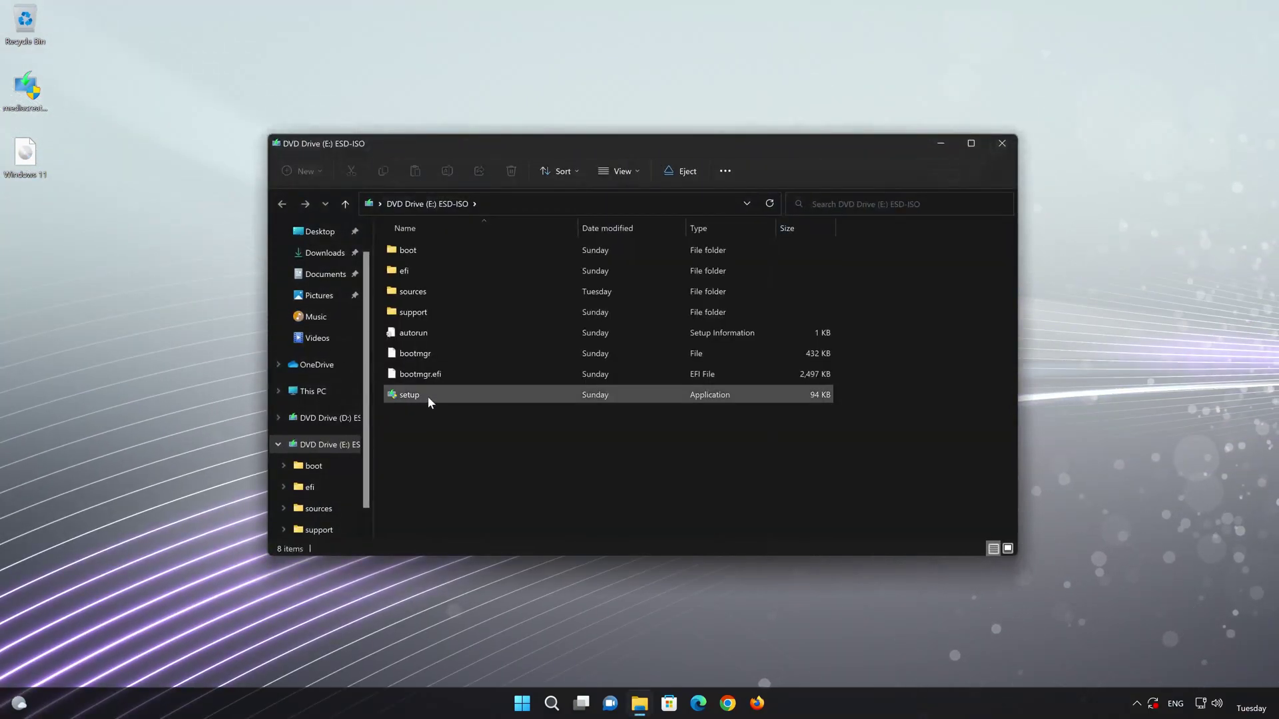
{"action": "double_click", "coordinate": [482, 396]}
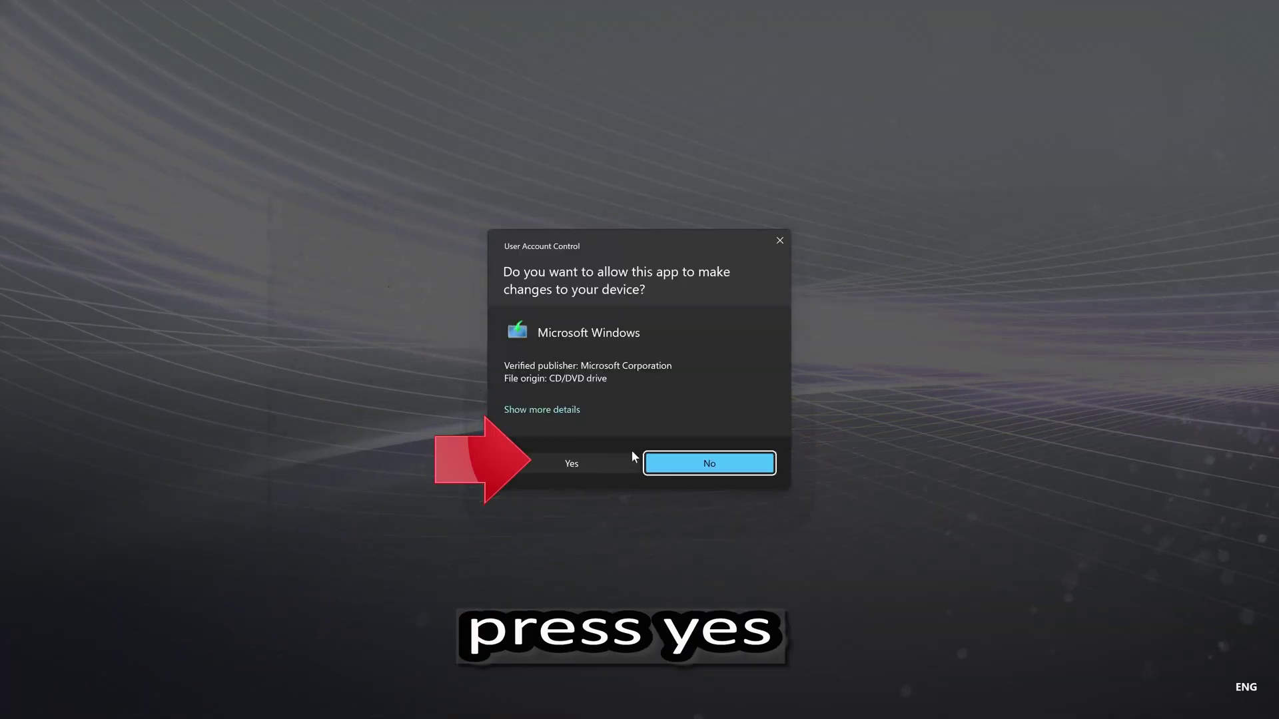
{"action": "left_click", "coordinate": [568, 464]}
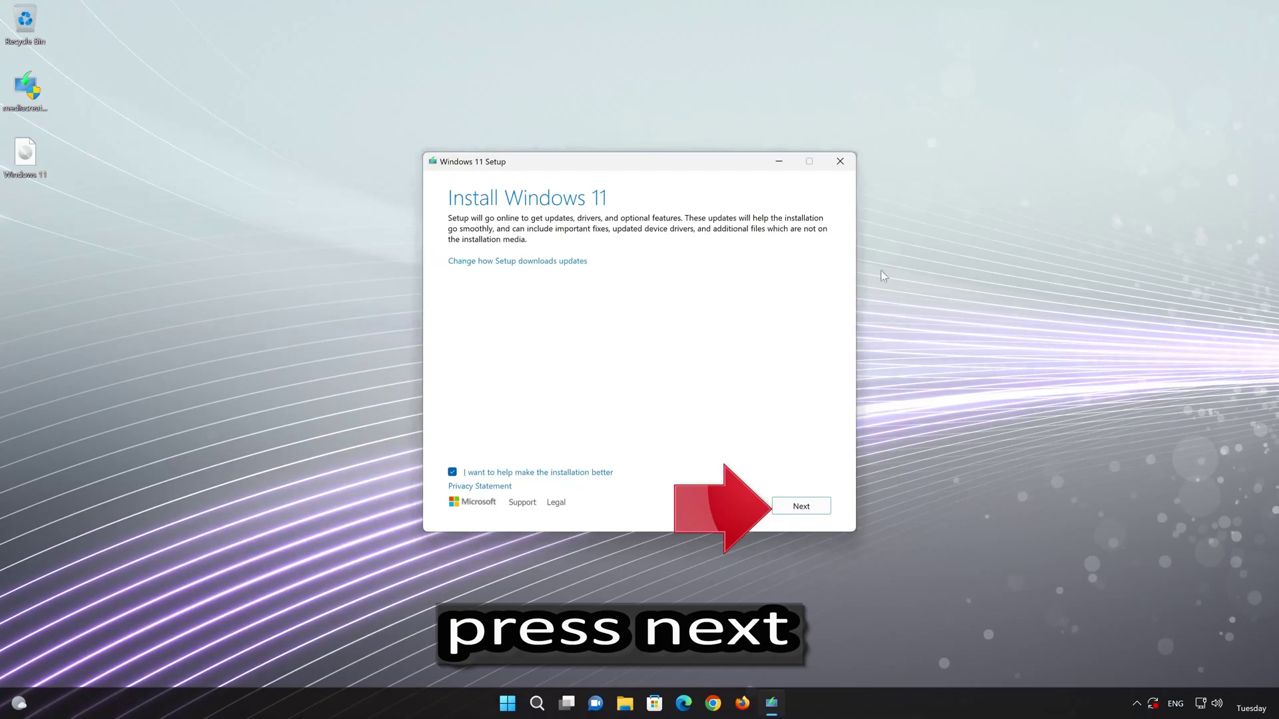
Step: Accept the license terms in Windows 11 Setup and start installing Windows 11 Pro, keeping personal files and apps
{"action": "left_click", "coordinate": [801, 507]}
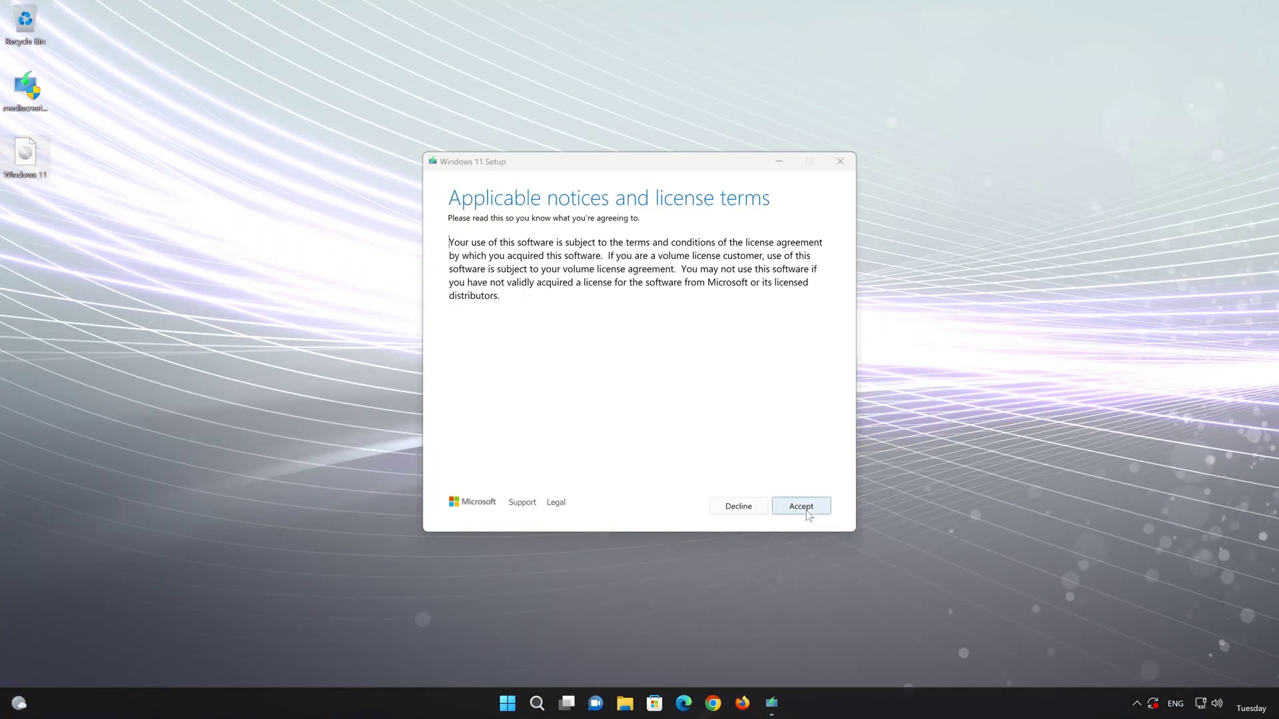
{"action": "left_click", "coordinate": [806, 510]}
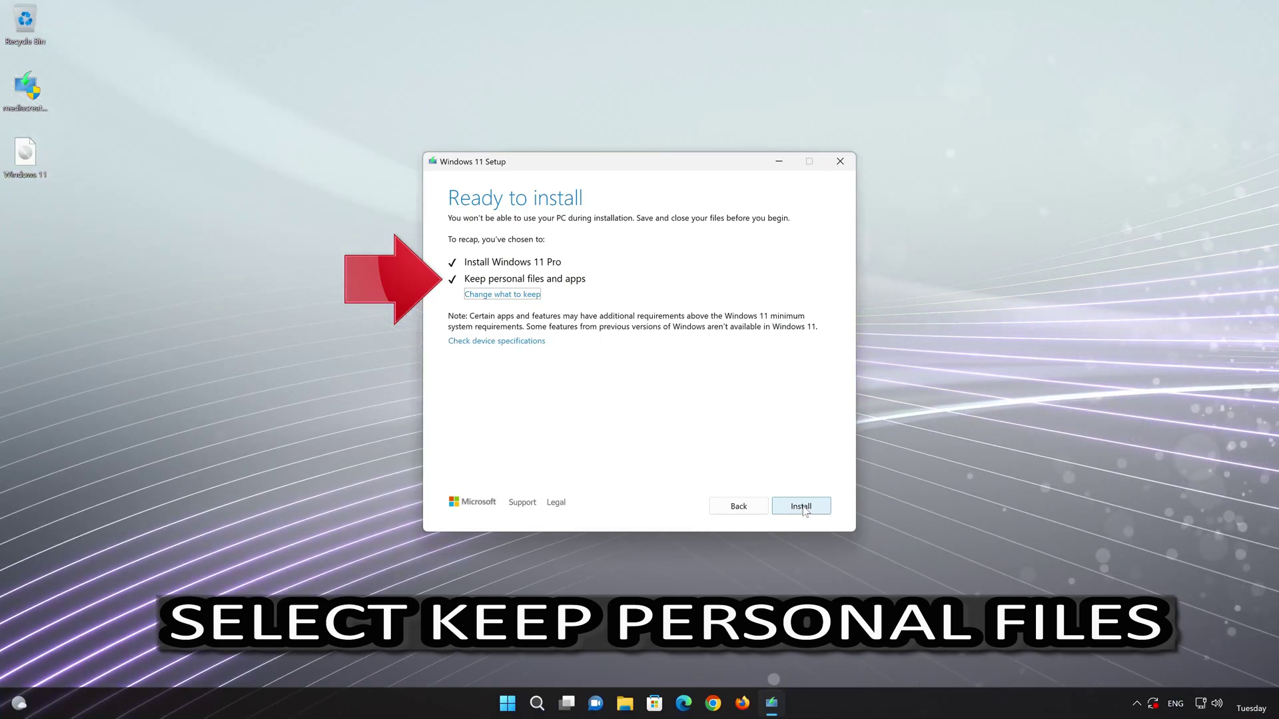
{"action": "left_click", "coordinate": [802, 507]}
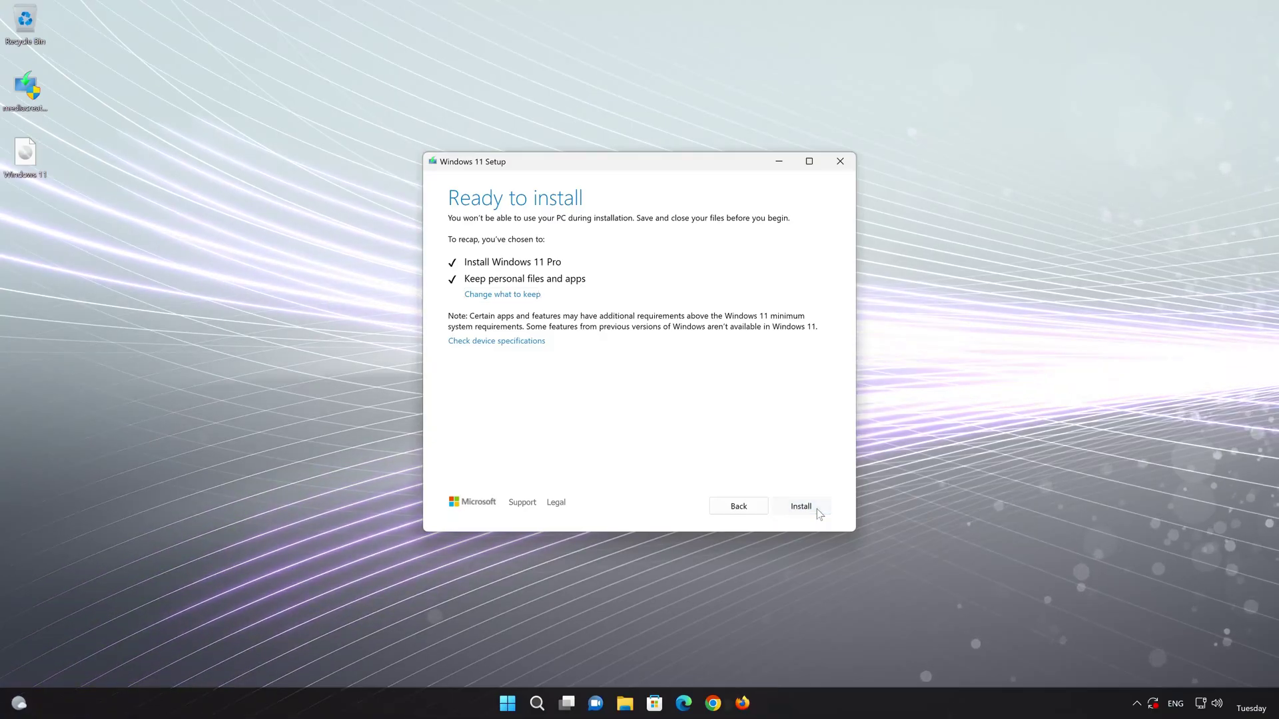
{"action": "left_click", "coordinate": [817, 509]}
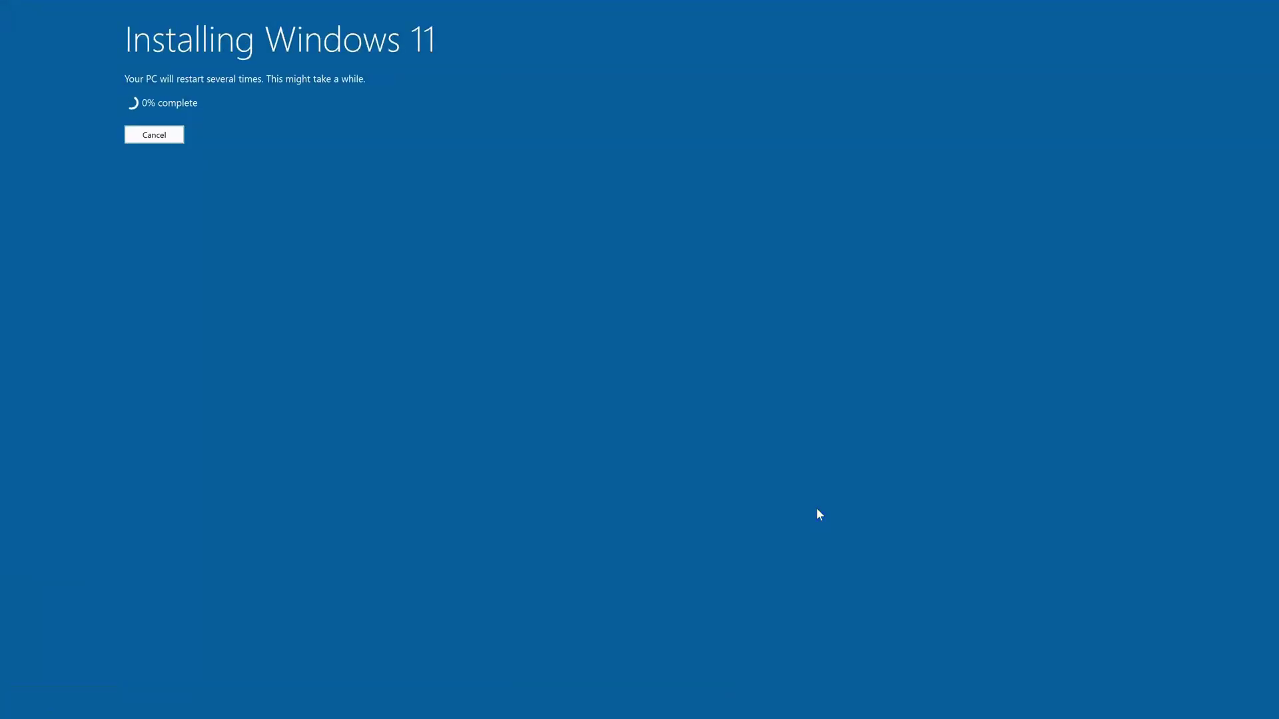